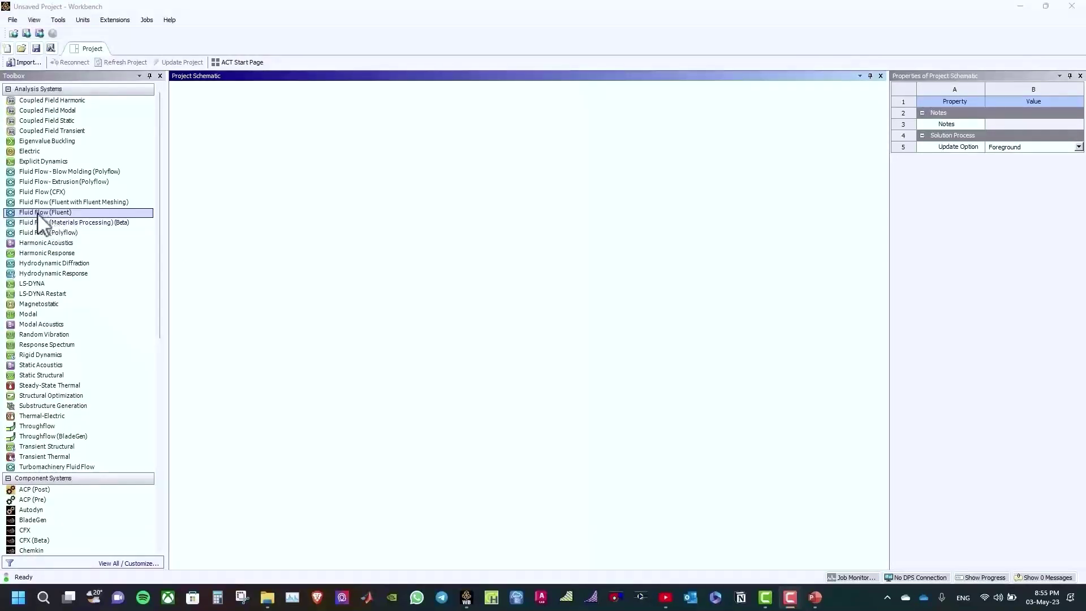
# Add a Fluent fluid flow system with pipe.msh as its mesh and save the project as 'Turbulent Fluid Flow'.
pyautogui.moveTo(39, 215); pyautogui.dragTo(244, 136)
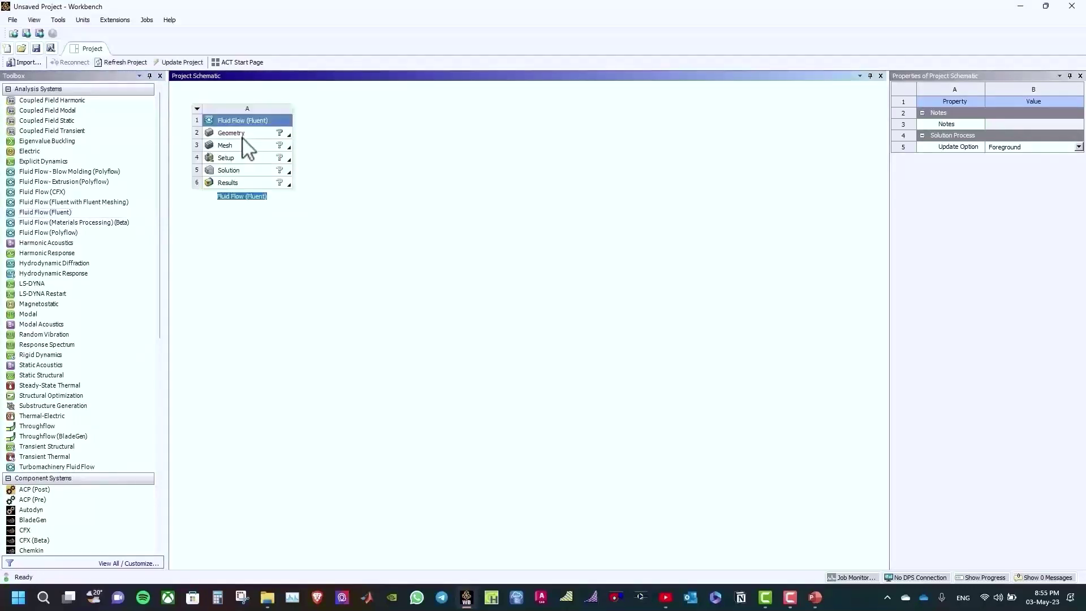
pyautogui.rightClick(248, 145)
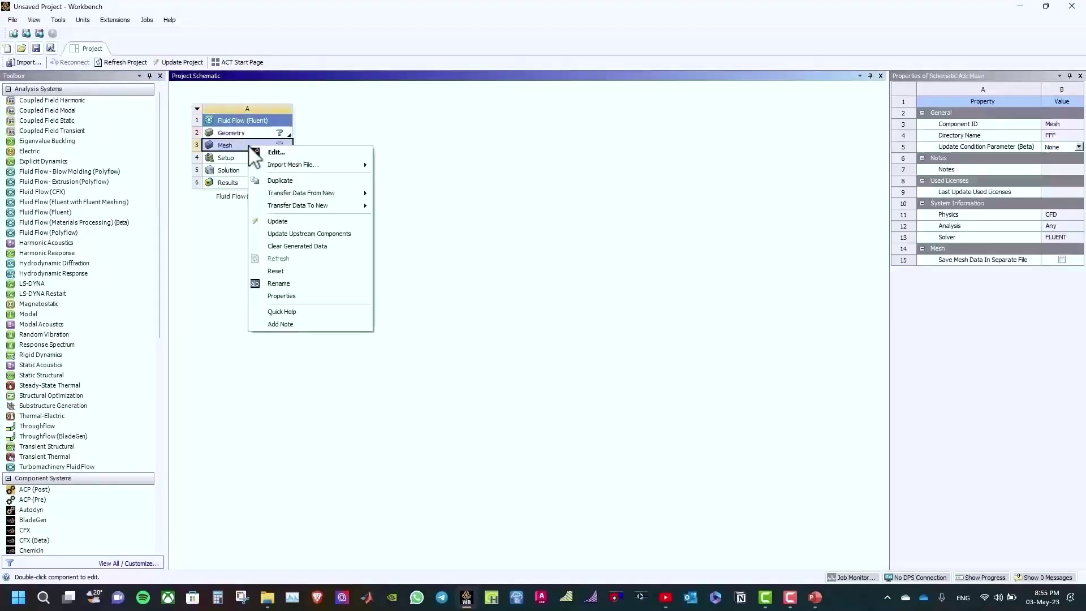
pyautogui.click(265, 163)
pyautogui.click(271, 241)
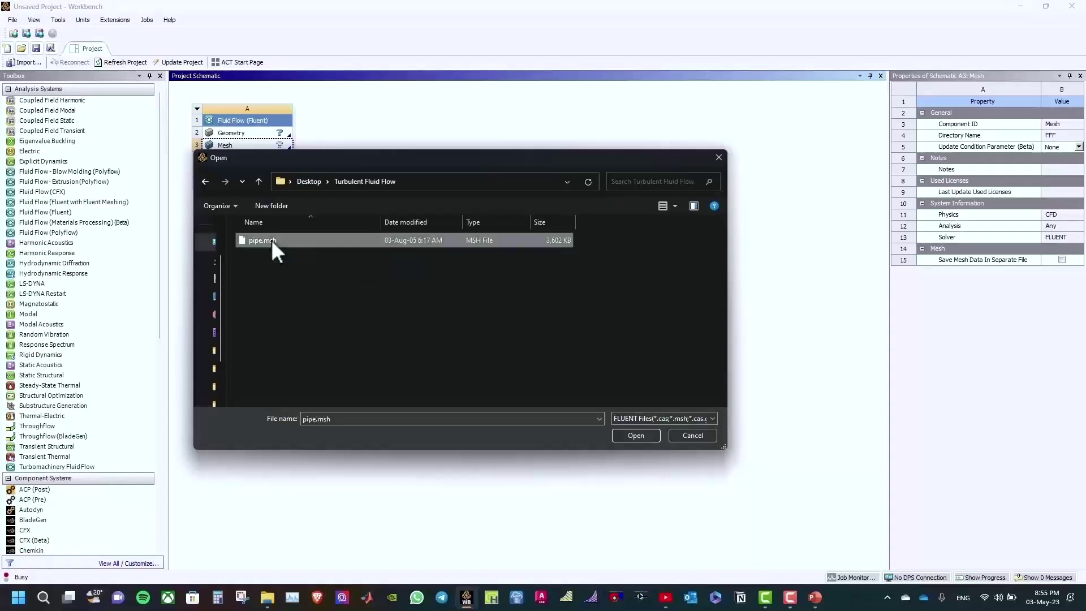
pyautogui.doubleClick(270, 239)
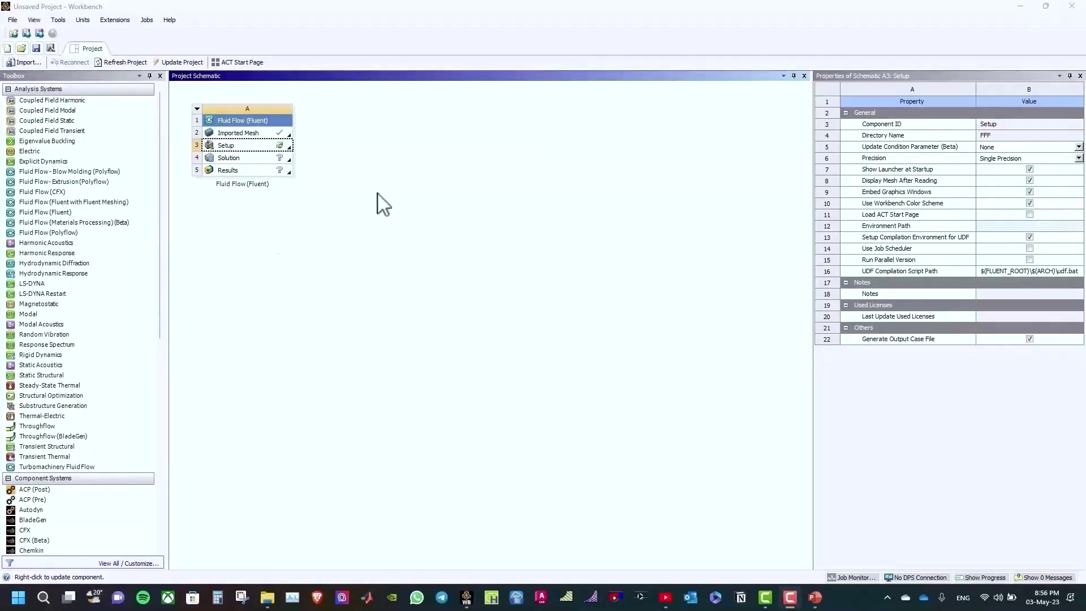
pyautogui.hotkey('ctrl', 's')
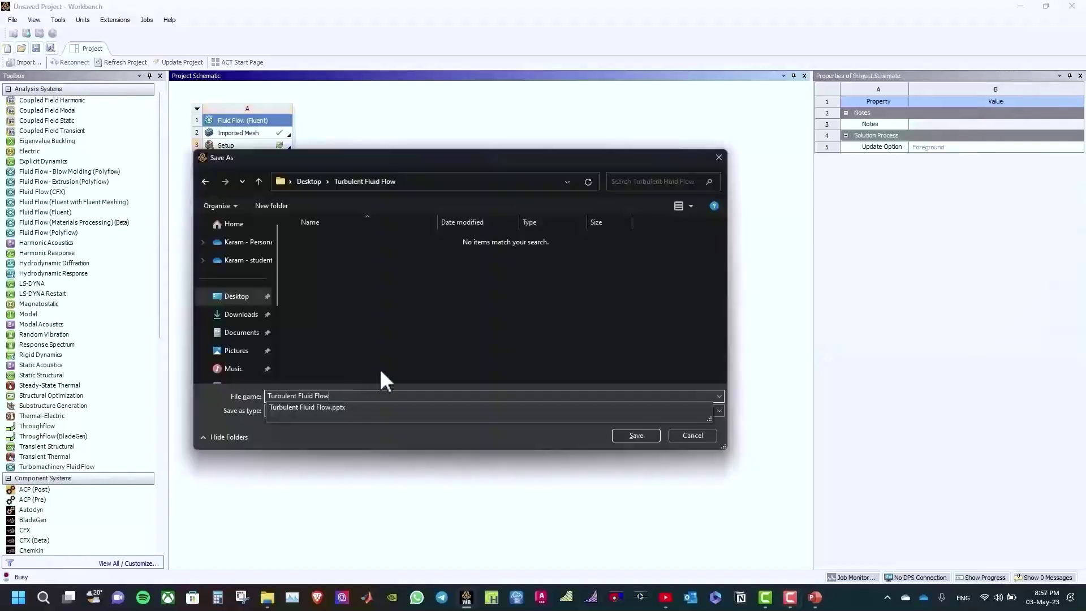
pyautogui.click(636, 435)
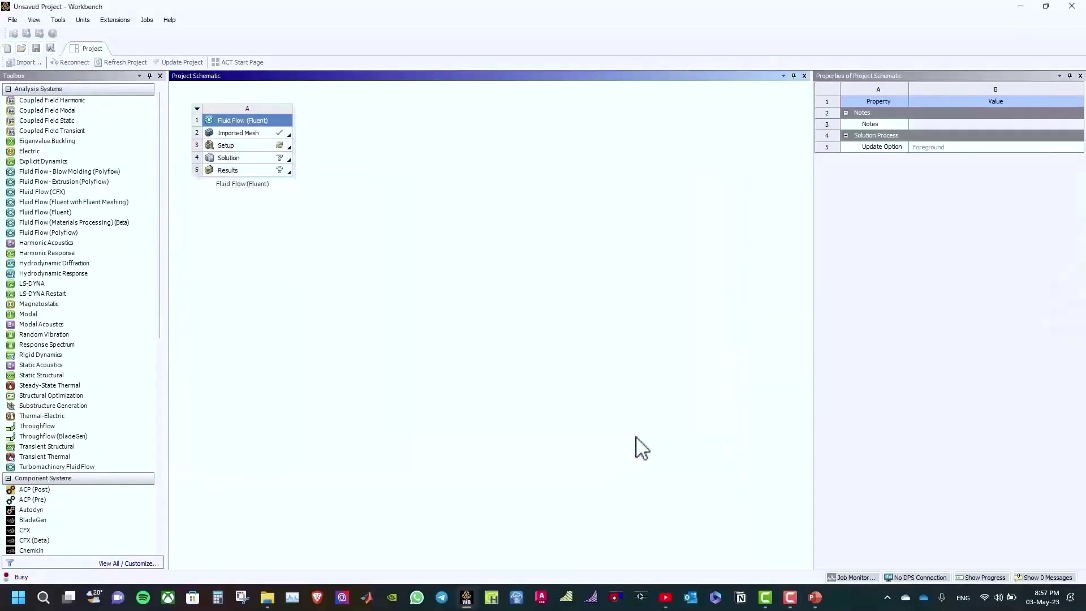
# Launch Fluent from Setup in double precision with 4 solver processes.
pyautogui.doubleClick(243, 145)
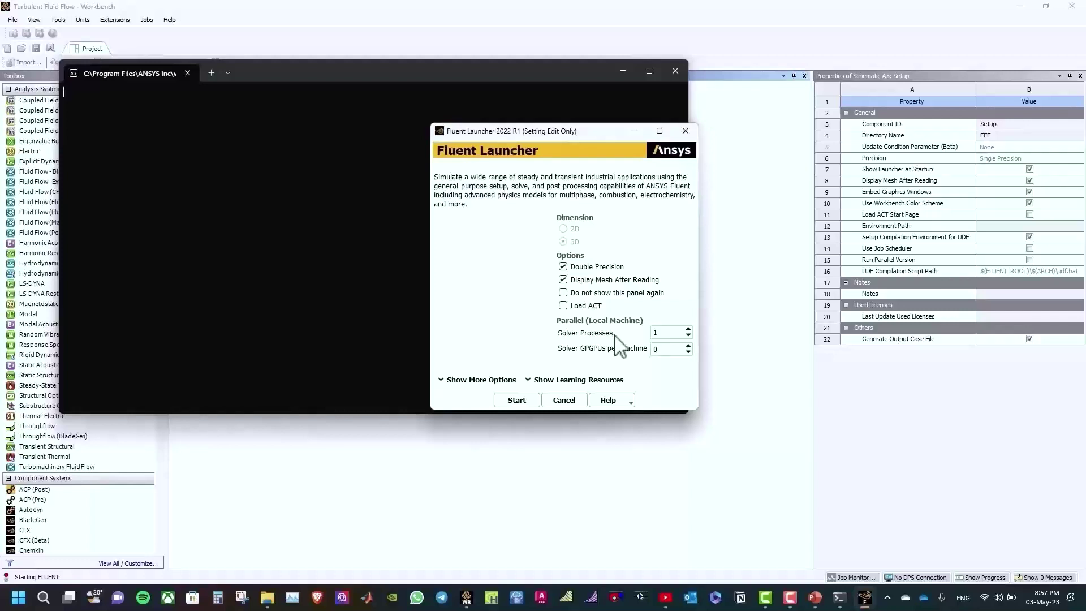
pyautogui.doubleClick(666, 332)
pyautogui.doubleClick(661, 333)
pyautogui.write('4')
pyautogui.click(517, 402)
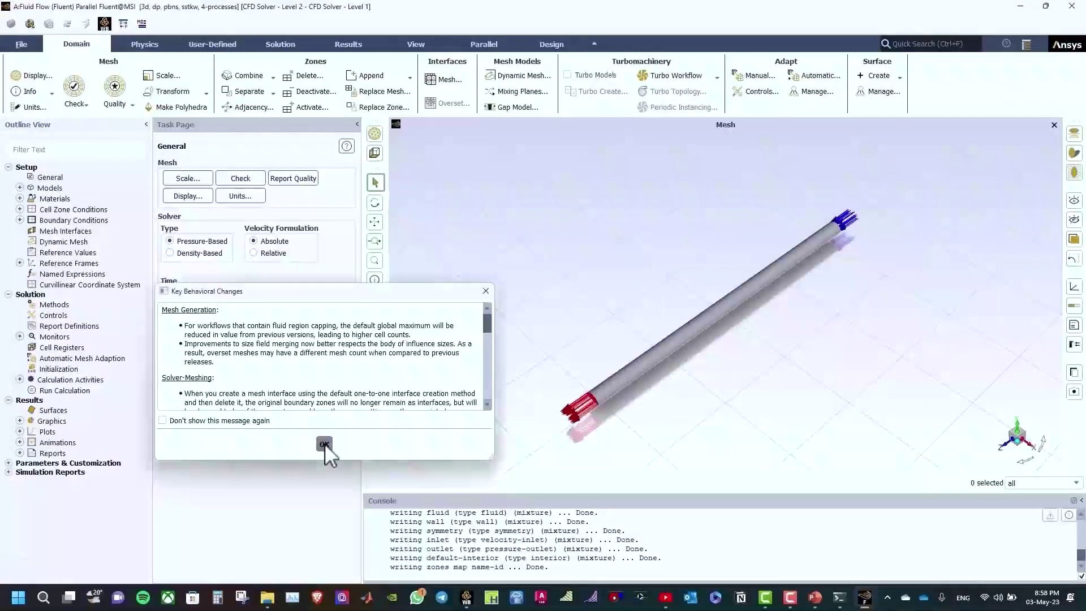
# Dismiss the Key Behavioral Changes notice and bring up the Scale Mesh dialog.
pyautogui.click(324, 444)
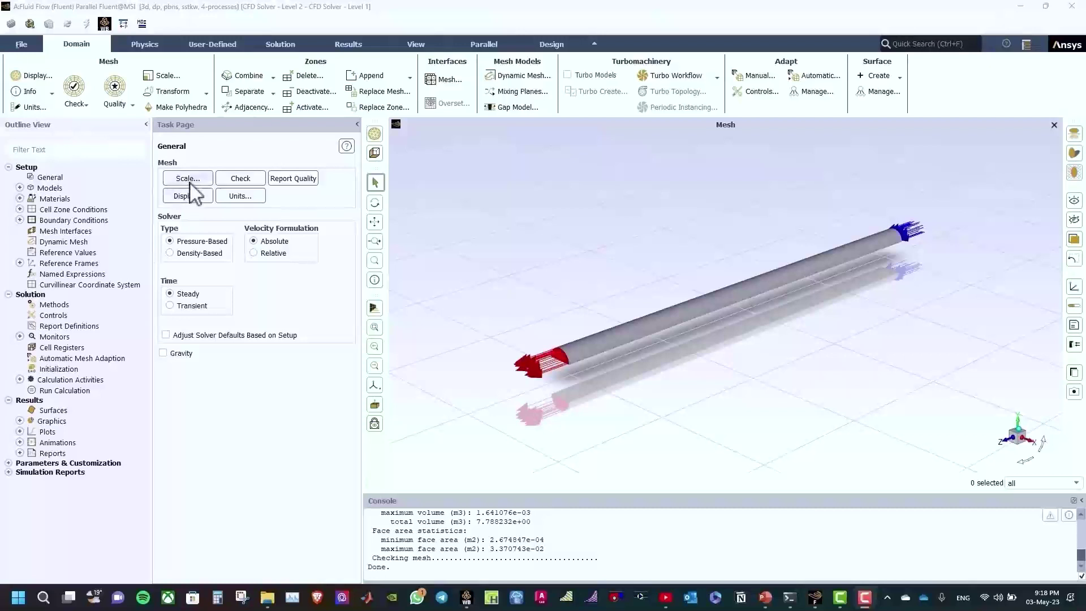
pyautogui.click(188, 178)
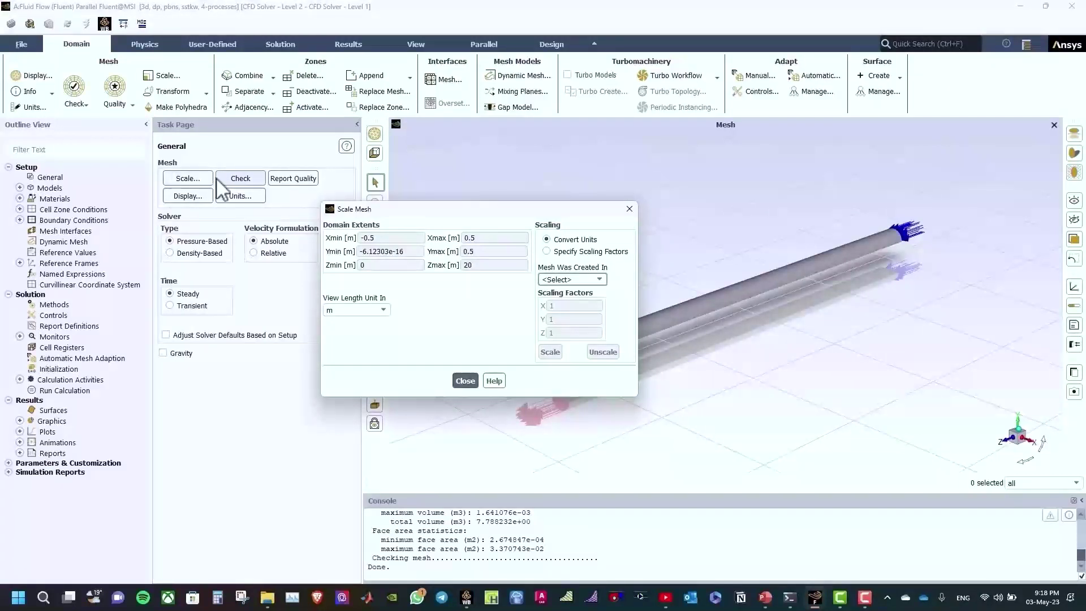
# Scale the mesh as created in metres (factor 1), keeping extents ±0.5 m by 20 m.
pyautogui.click(560, 279)
pyautogui.click(549, 291)
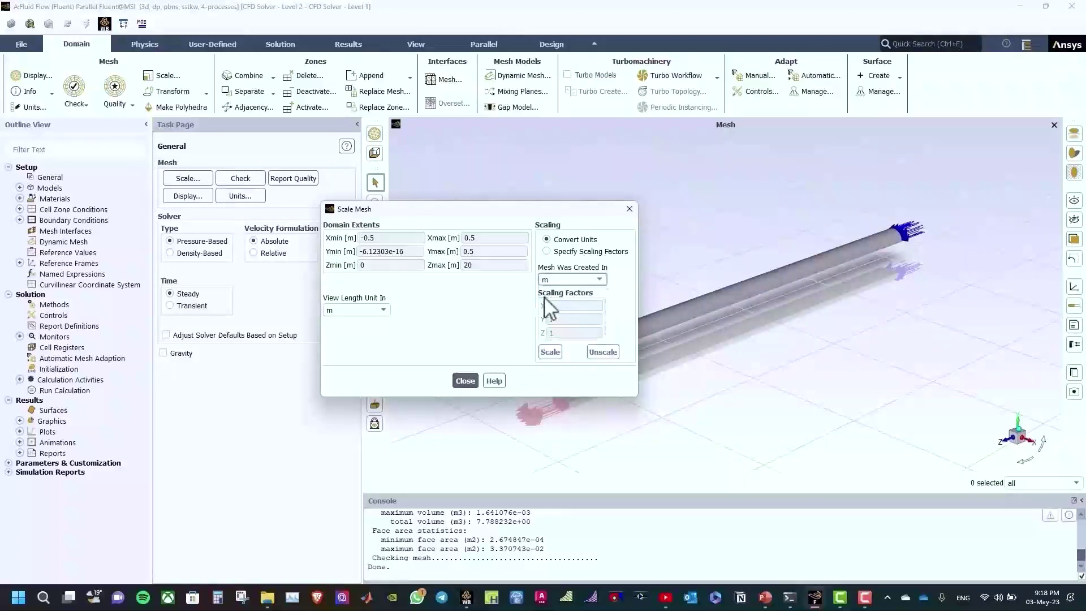
pyautogui.click(550, 353)
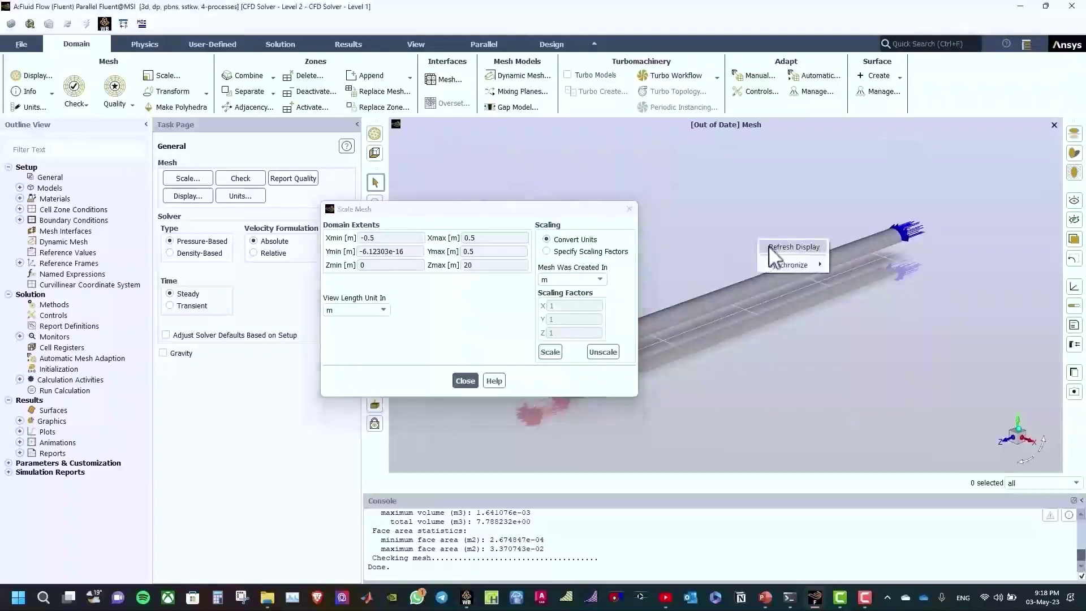
pyautogui.scroll(2, 772, 251)
pyautogui.scroll(-5, 803, 218)
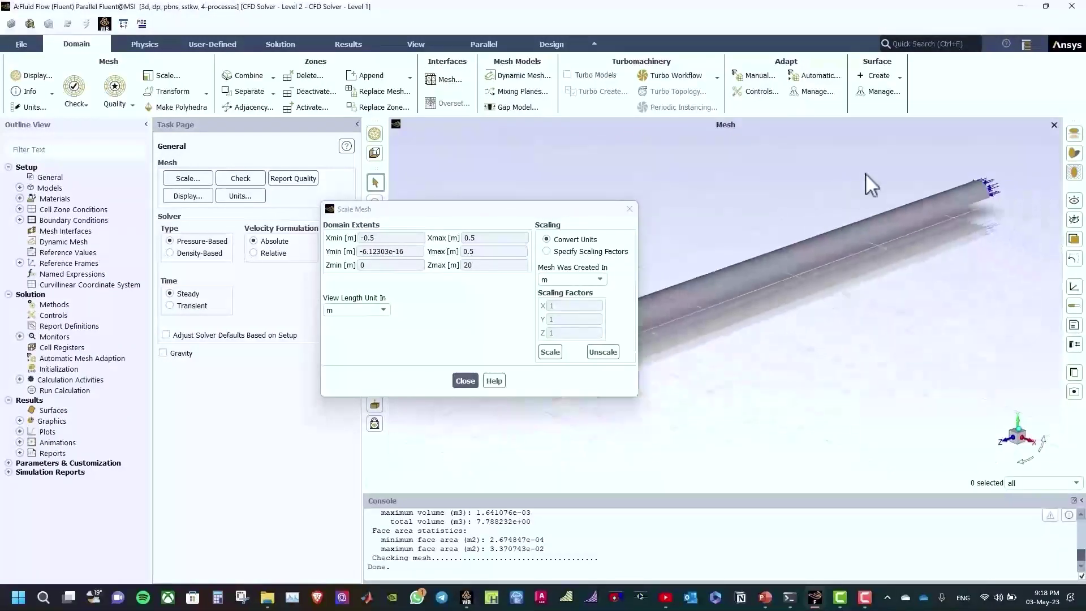
pyautogui.scroll(2, 735, 260)
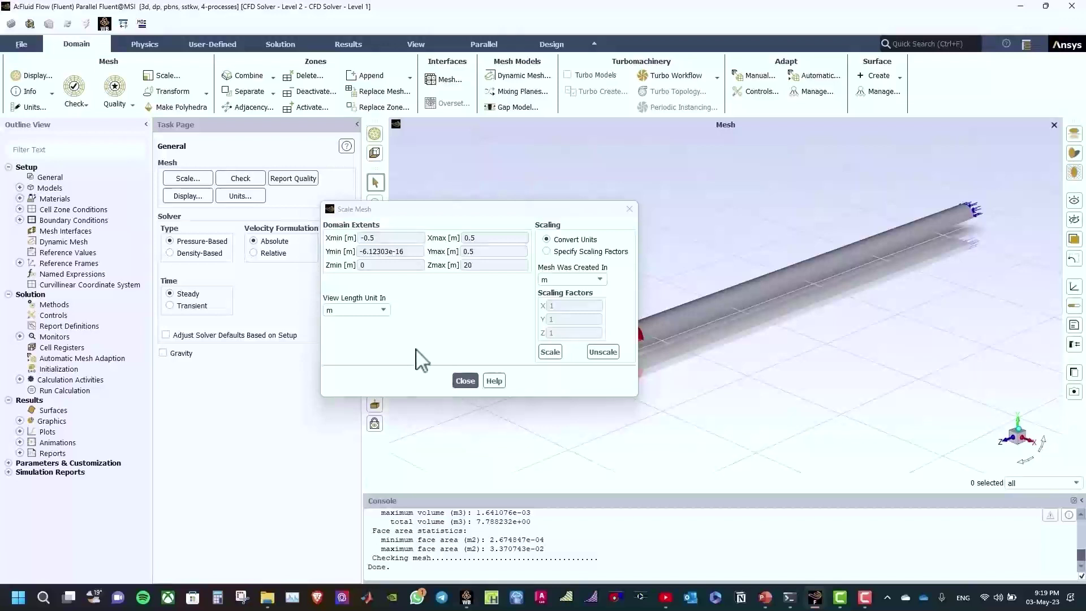
# Close Scale Mesh and switch to the problem-description slide show.
pyautogui.click(465, 380)
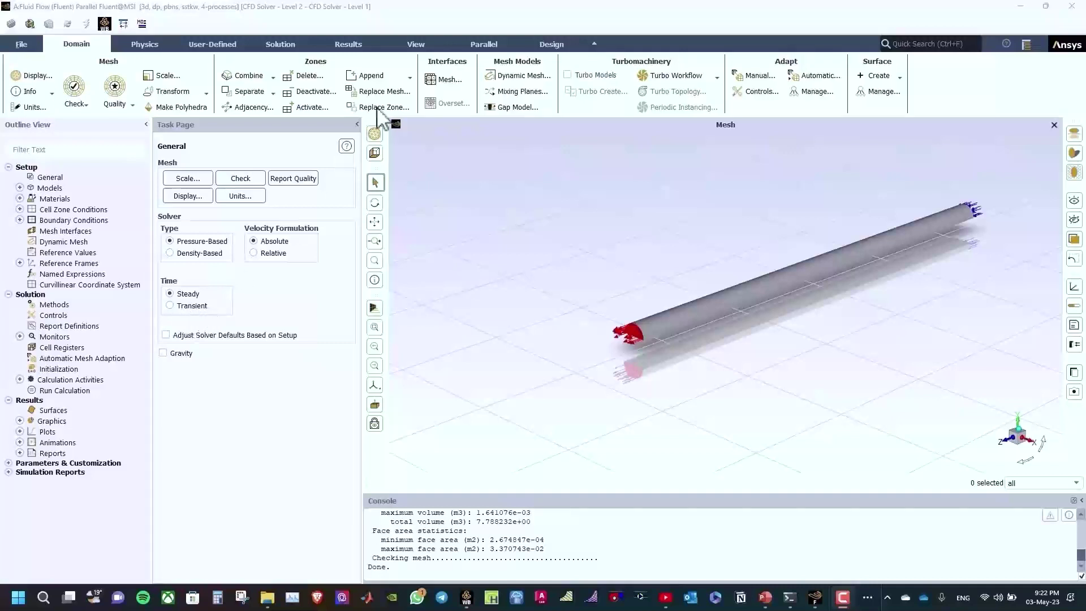
pyautogui.hotkey('alt', 'Tab')
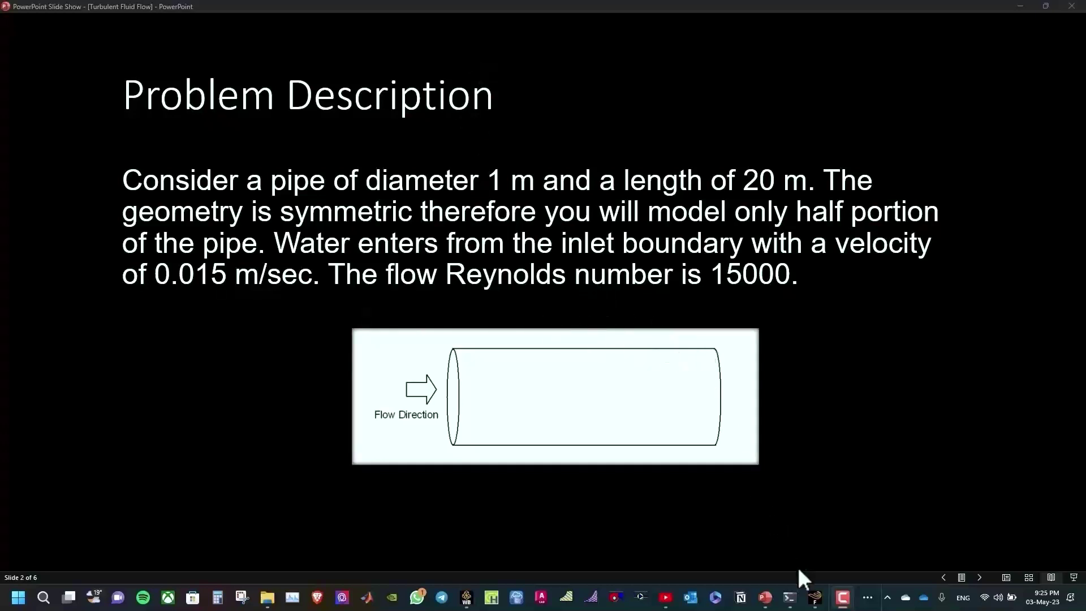
# Set the Viscous model to standard k-epsilon (2 eqn) with Enhanced Wall Treatment.
pyautogui.click(816, 595)
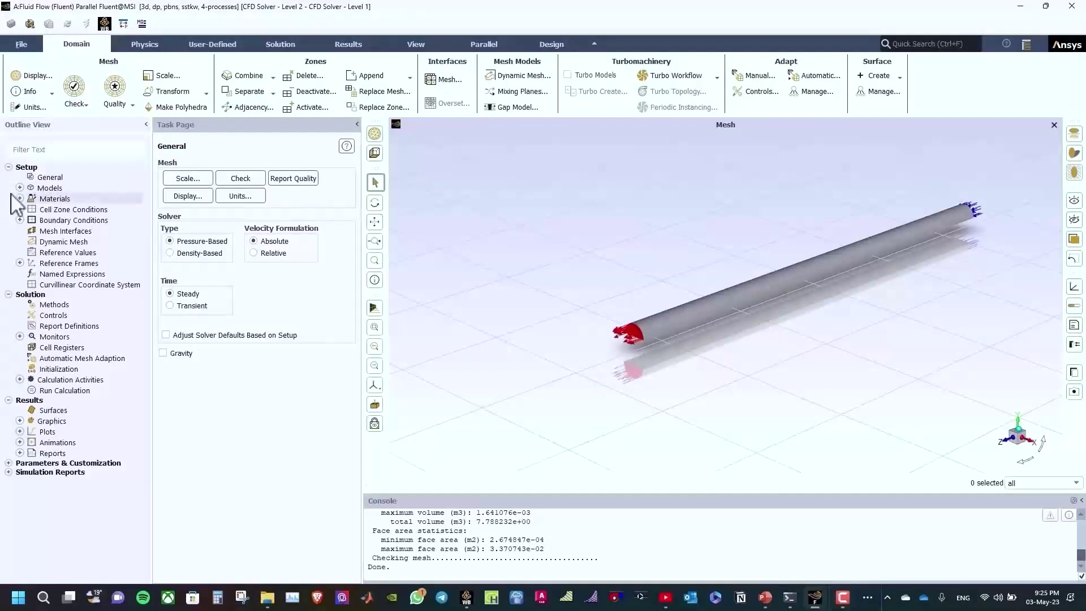
pyautogui.doubleClick(51, 189)
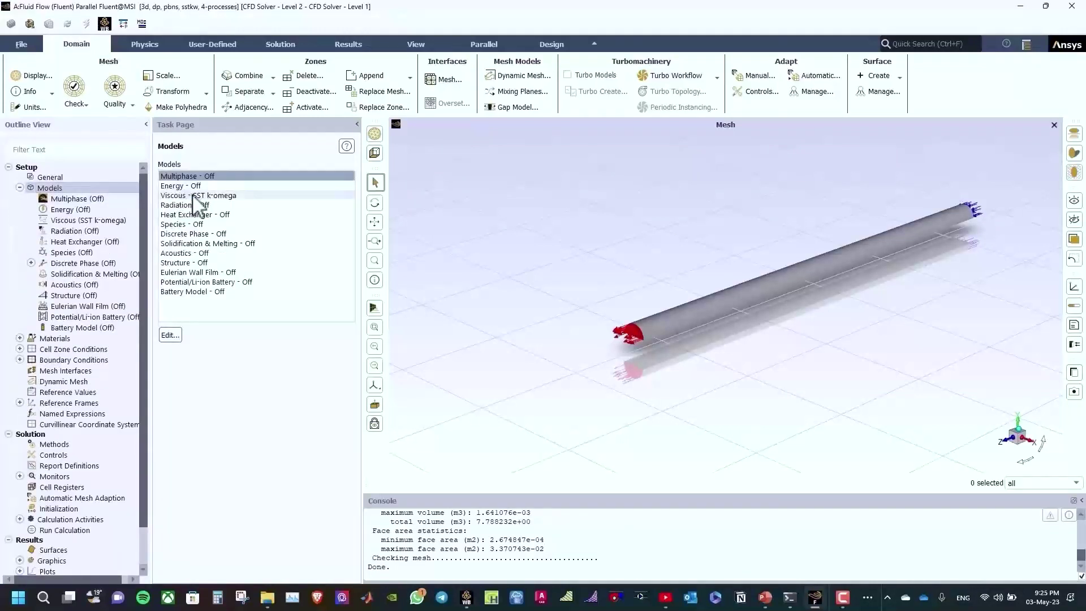
pyautogui.doubleClick(195, 196)
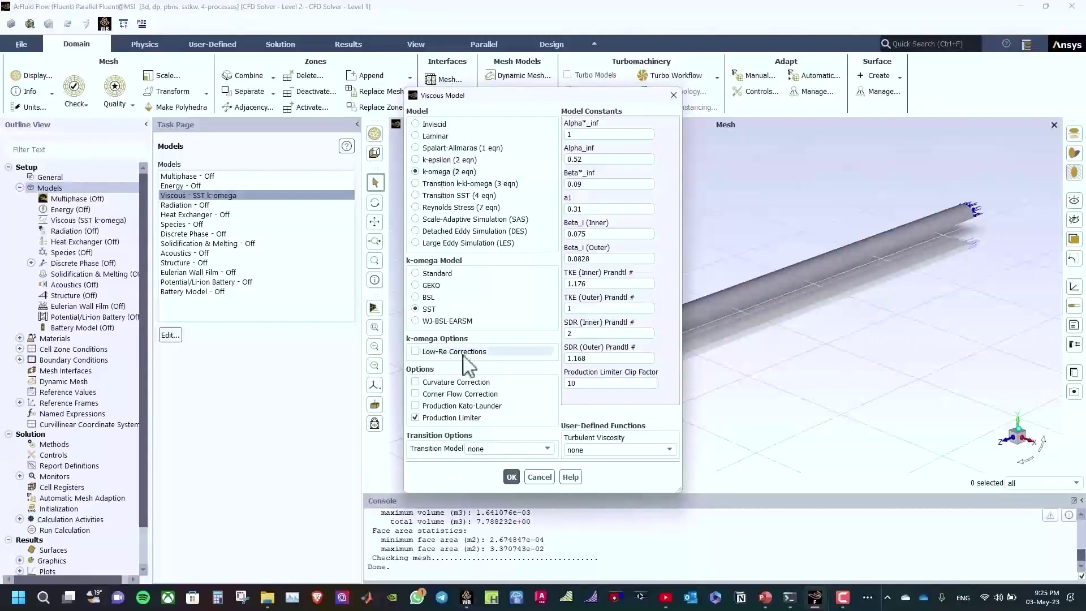
pyautogui.click(442, 163)
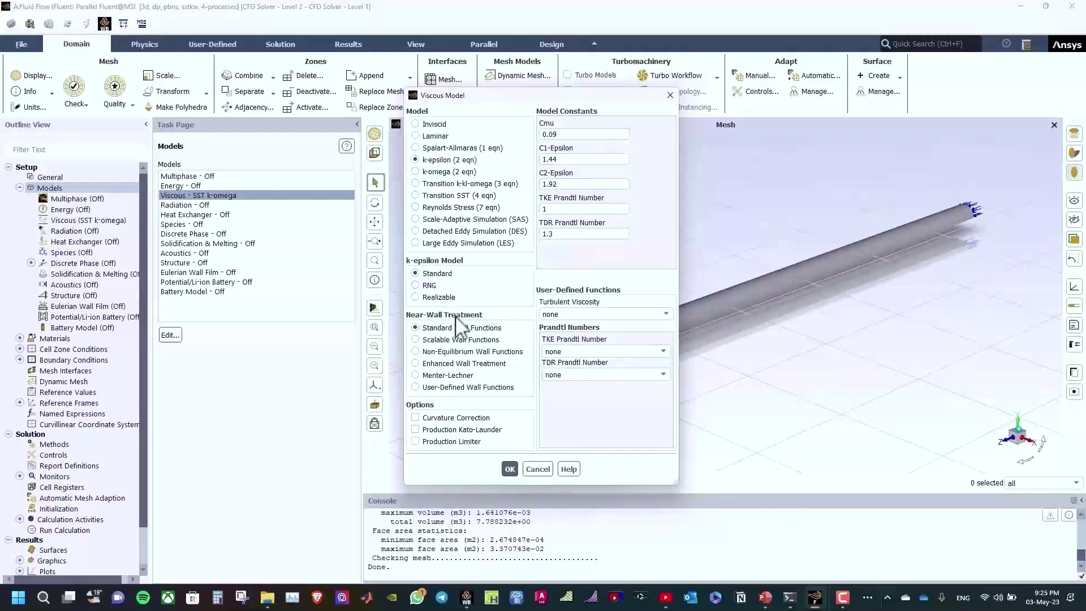
pyautogui.click(447, 364)
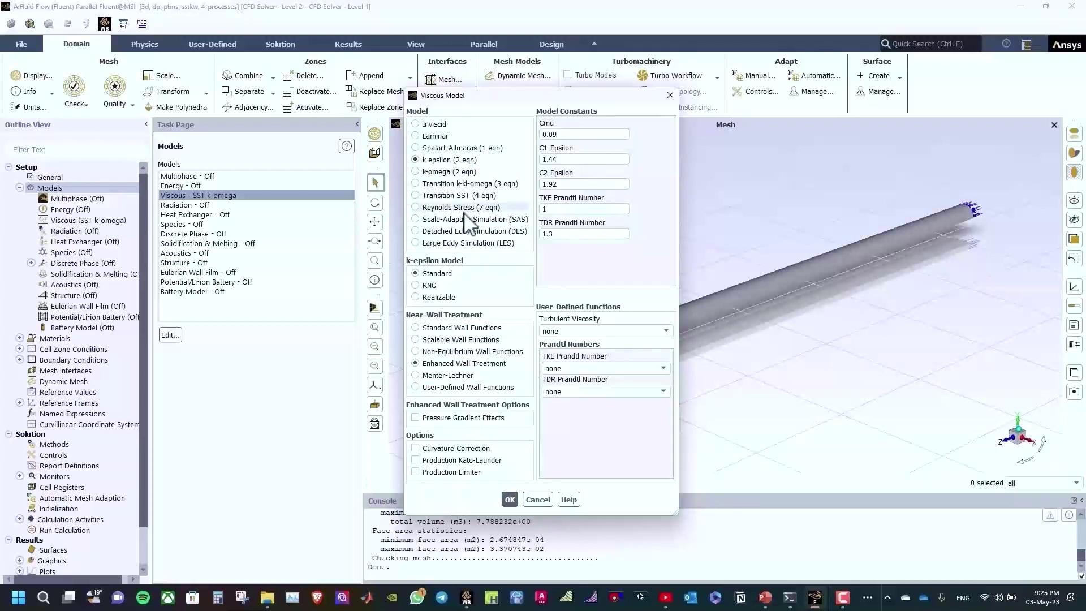
# Accept the k-epsilon viscous settings and bring up the Create/Edit Materials editor.
pyautogui.click(509, 499)
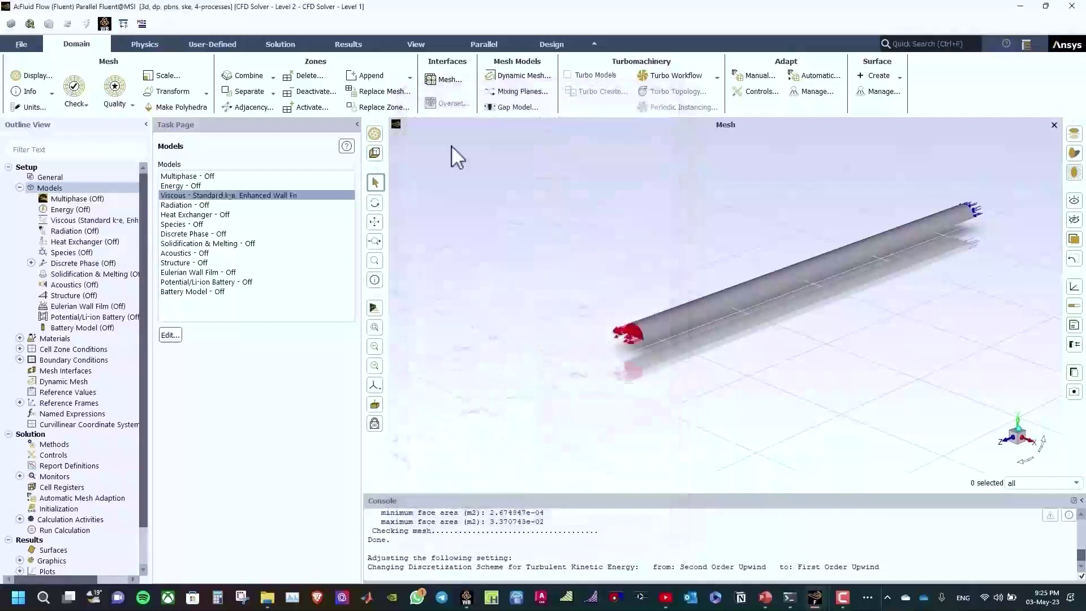
pyautogui.click(152, 49)
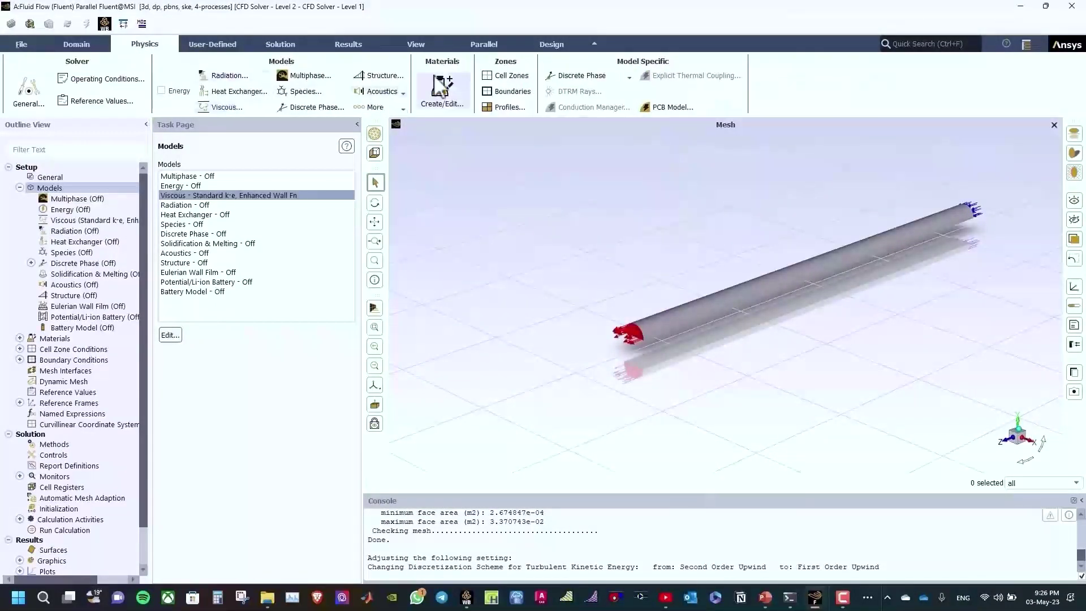
pyautogui.click(20, 338)
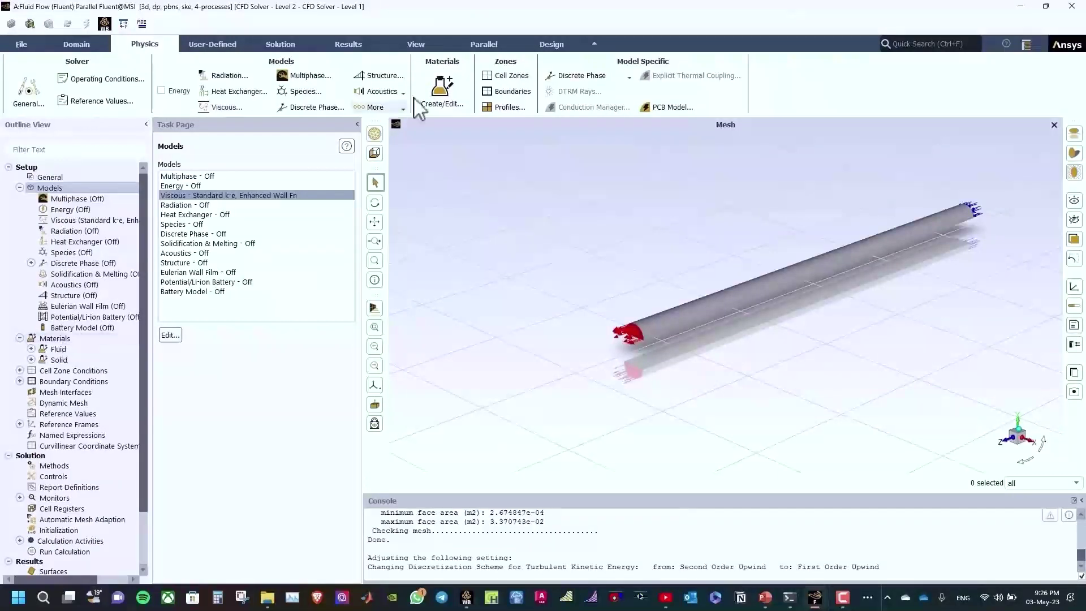
pyautogui.click(443, 101)
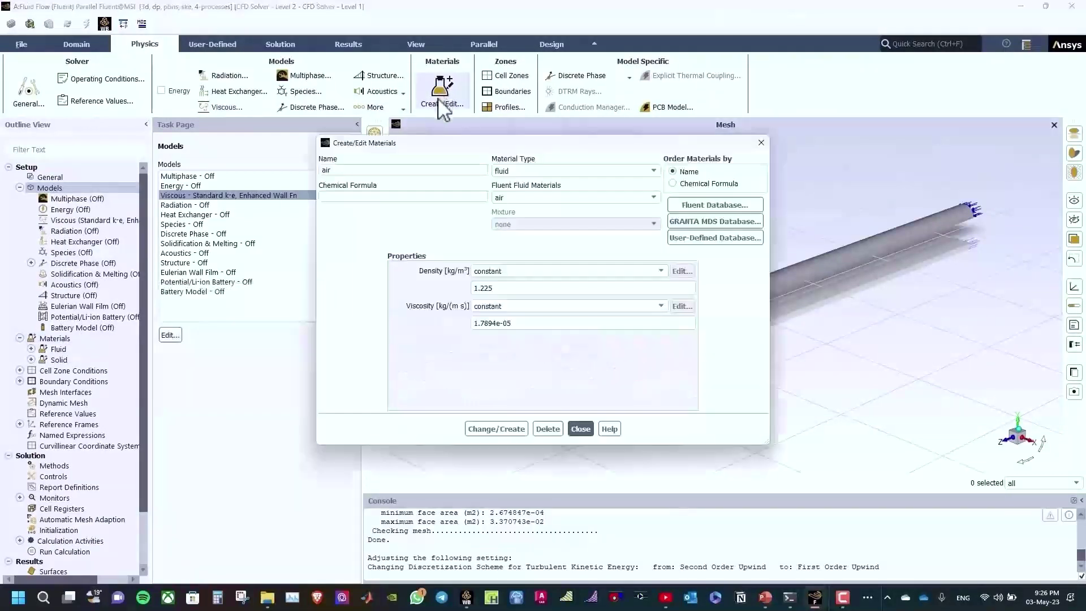
pyautogui.moveTo(435, 143); pyautogui.dragTo(364, 125)
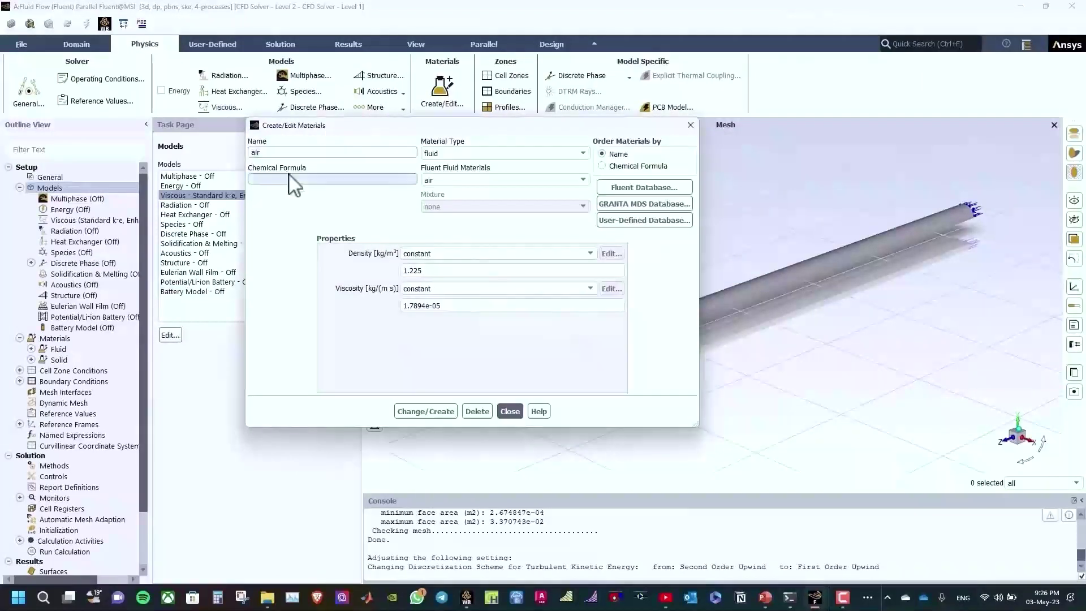
# Copy water-liquid (density 998.2, viscosity 0.001003) from the Fluent database into the case.
pyautogui.click(645, 187)
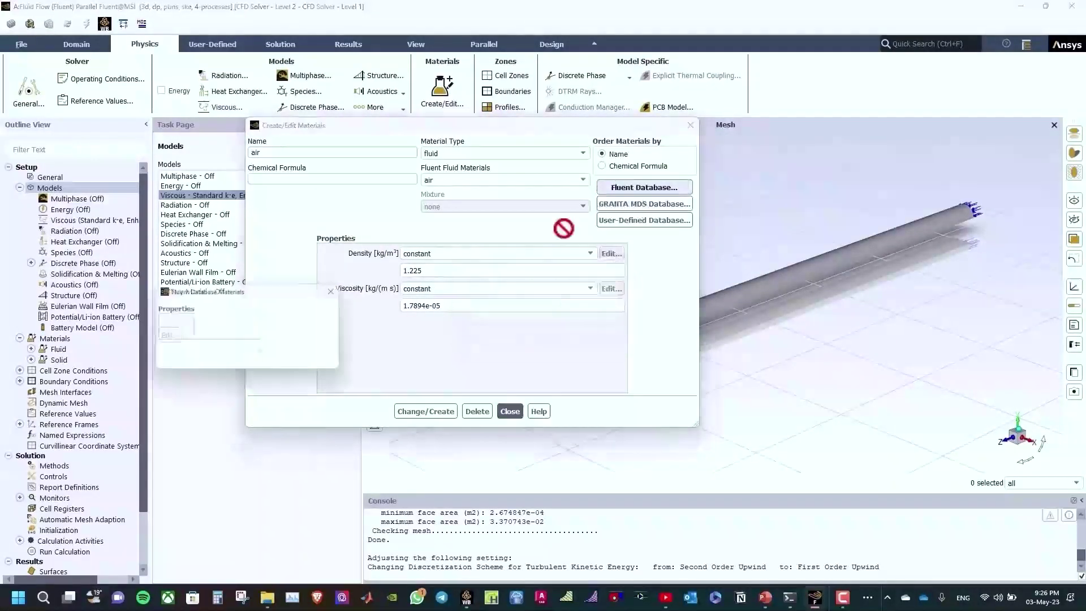
pyautogui.moveTo(366, 290); pyautogui.dragTo(591, 169)
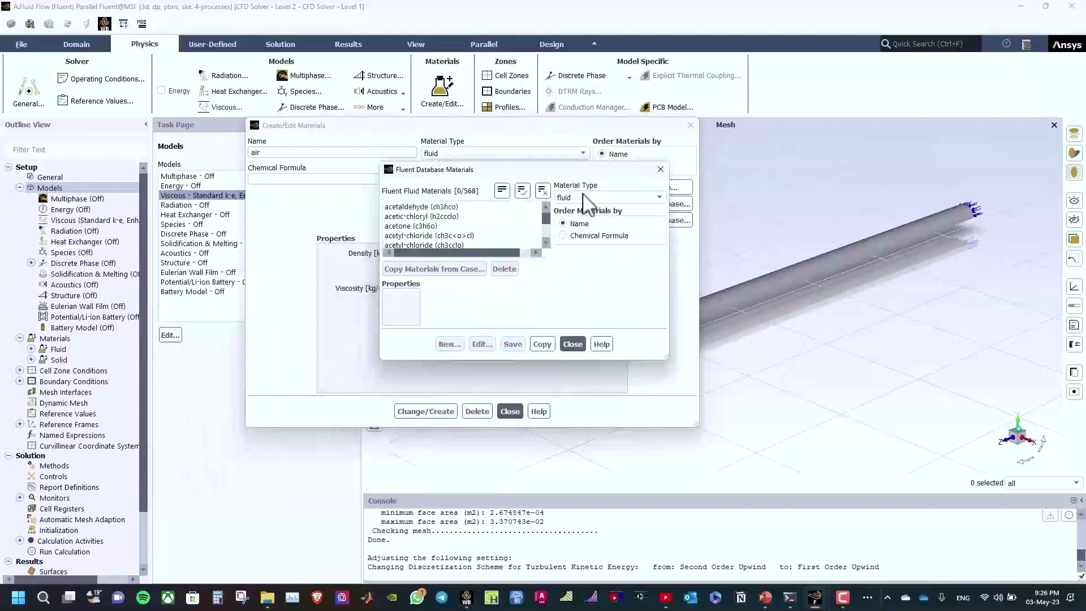
pyautogui.moveTo(543, 215)
pyautogui.mouseDown()
pyautogui.moveTo(491, 224)
pyautogui.moveTo(546, 230)
pyautogui.mouseUp()
pyautogui.click(428, 218)
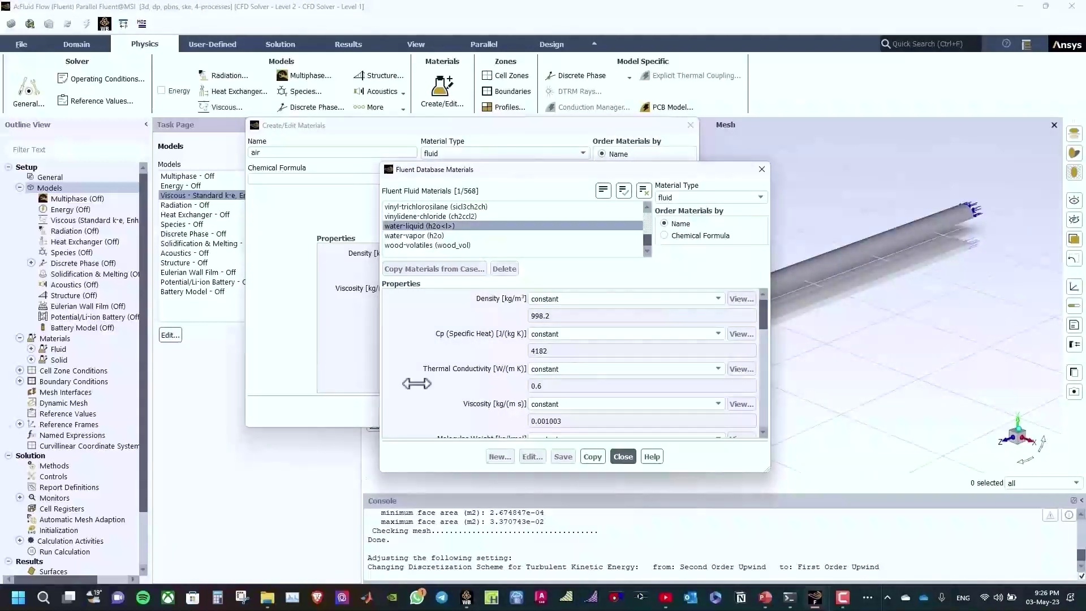
pyautogui.click(591, 457)
pyautogui.click(623, 456)
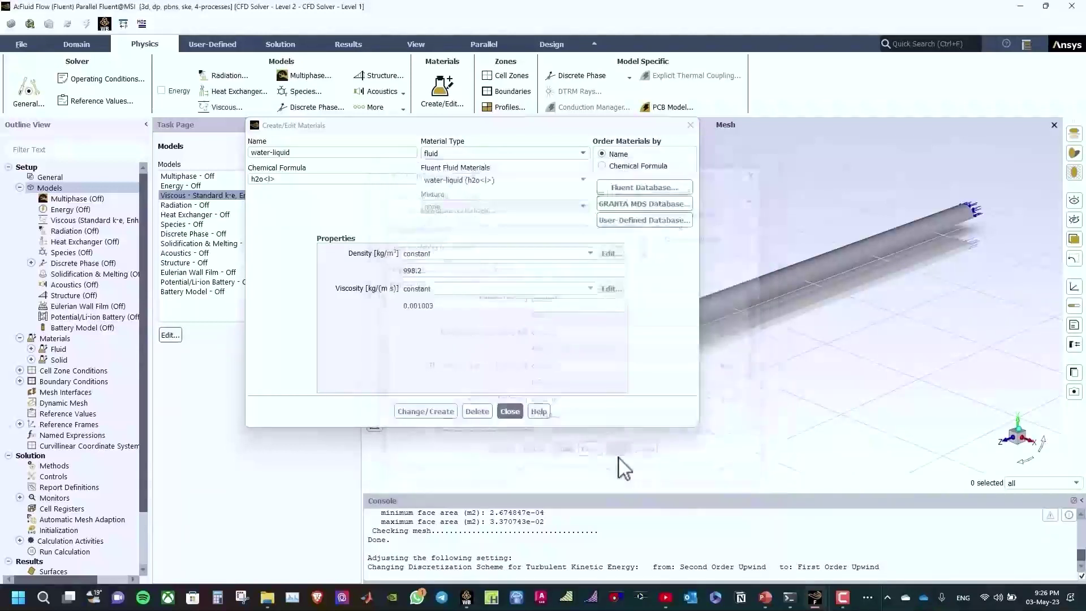
pyautogui.click(422, 415)
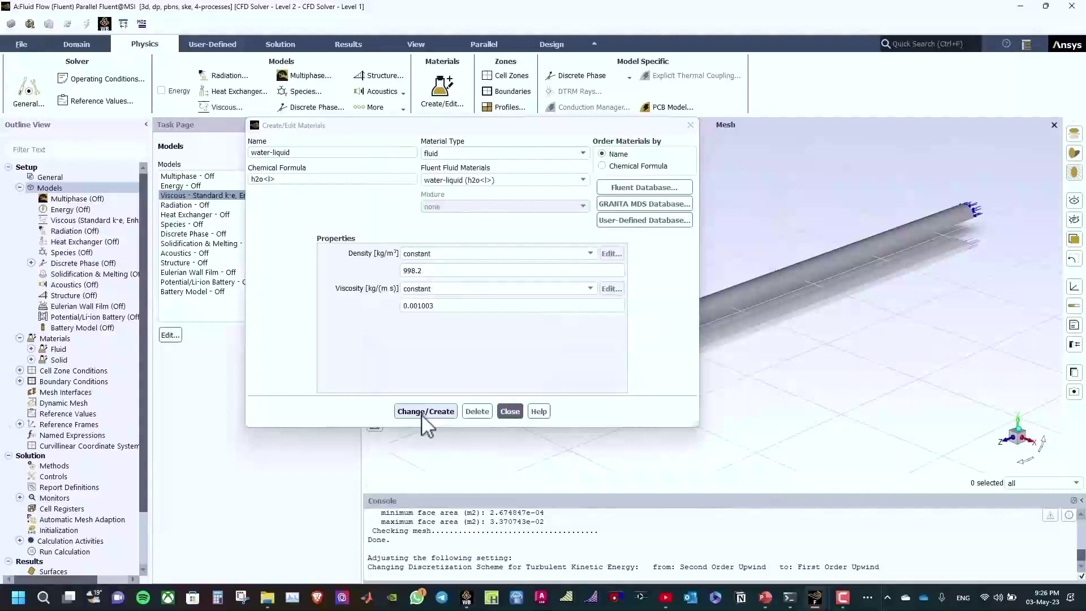
pyautogui.click(509, 412)
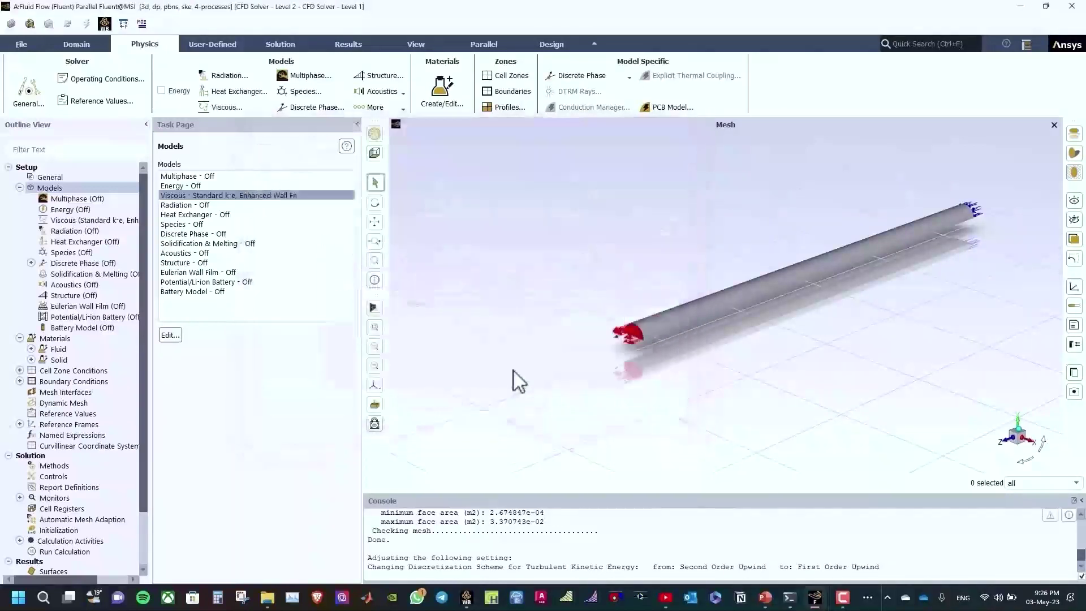
# Change the fluid cell zone's material from air to water-liquid and apply it.
pyautogui.click(19, 188)
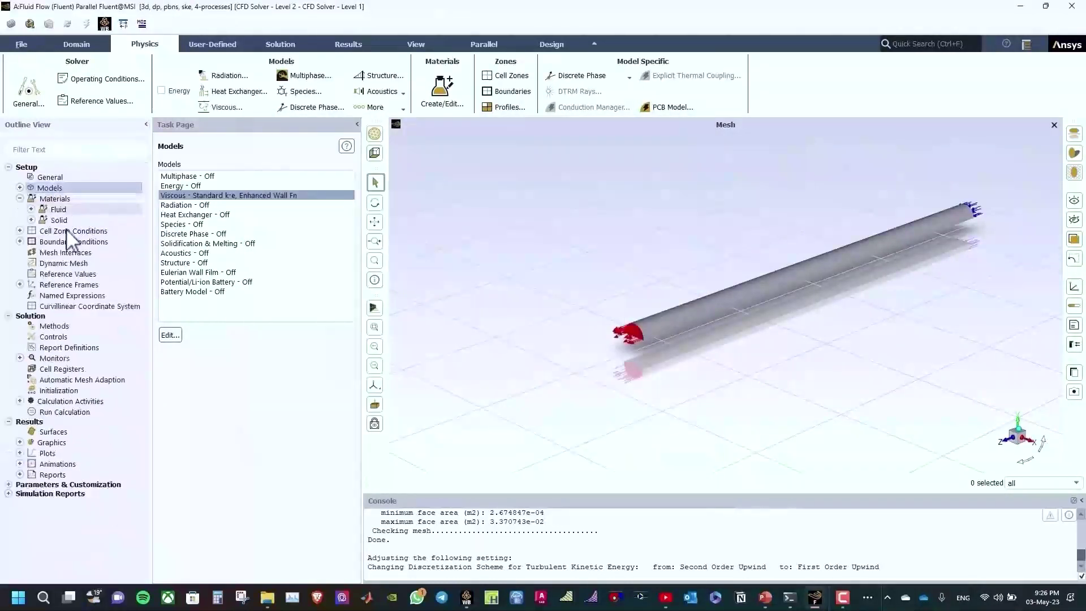
pyautogui.click(20, 198)
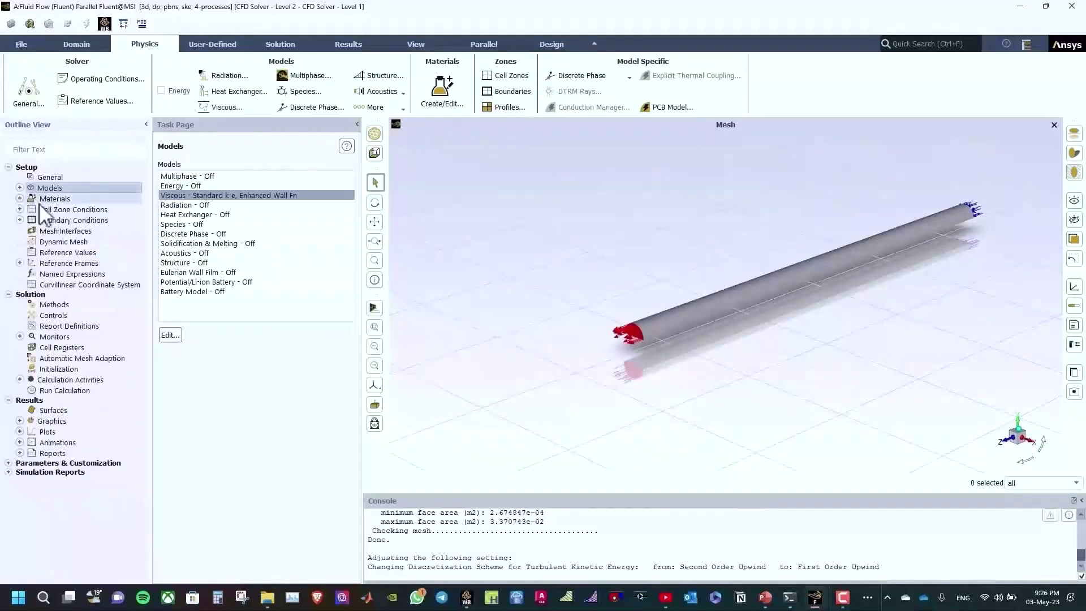
pyautogui.doubleClick(69, 211)
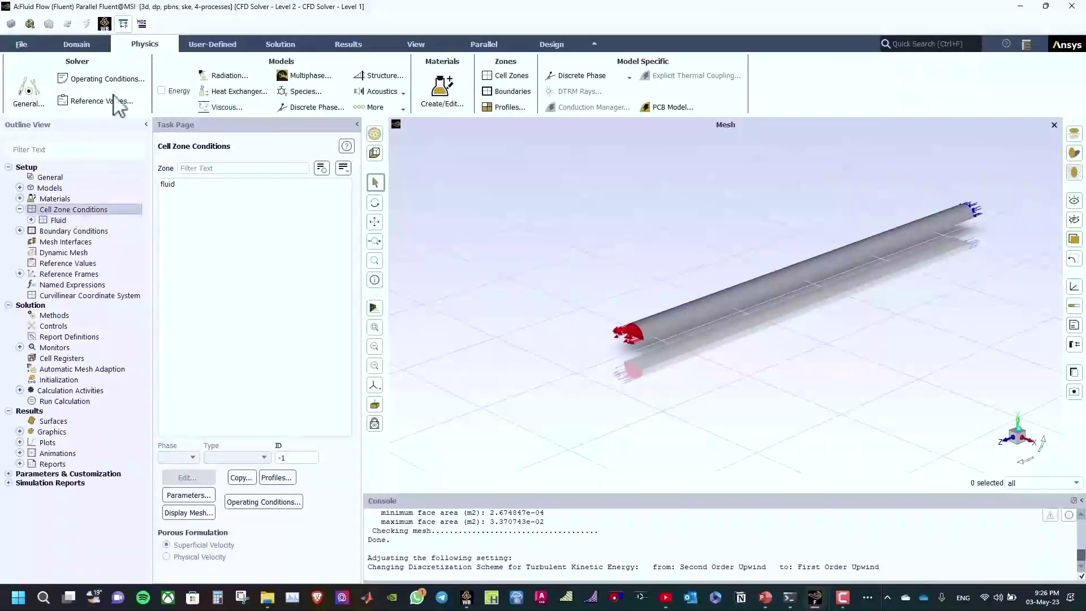
pyautogui.click(168, 184)
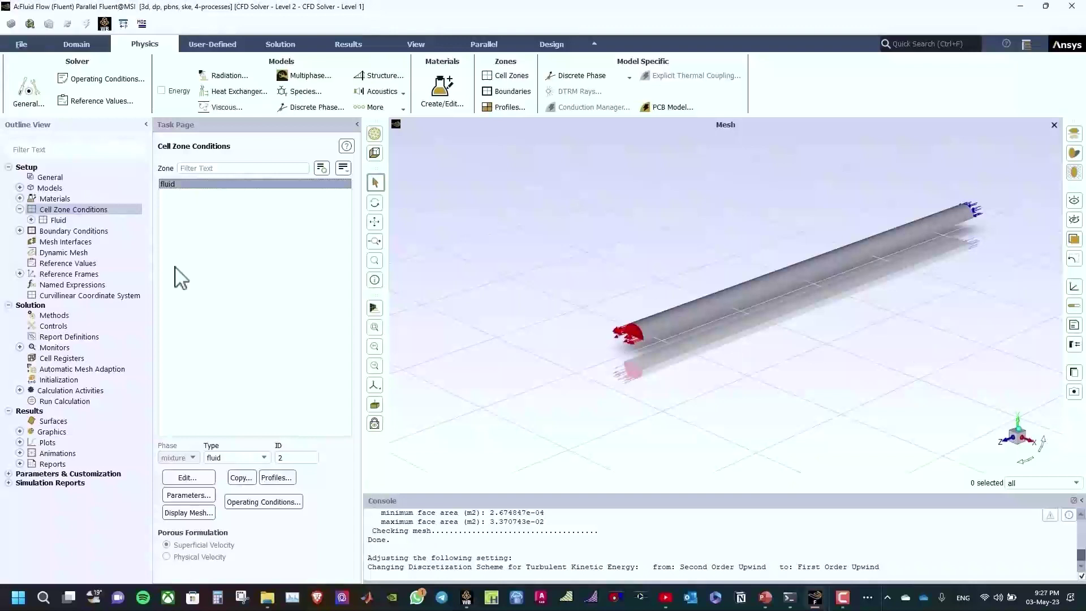
pyautogui.click(174, 183)
pyautogui.click(179, 185)
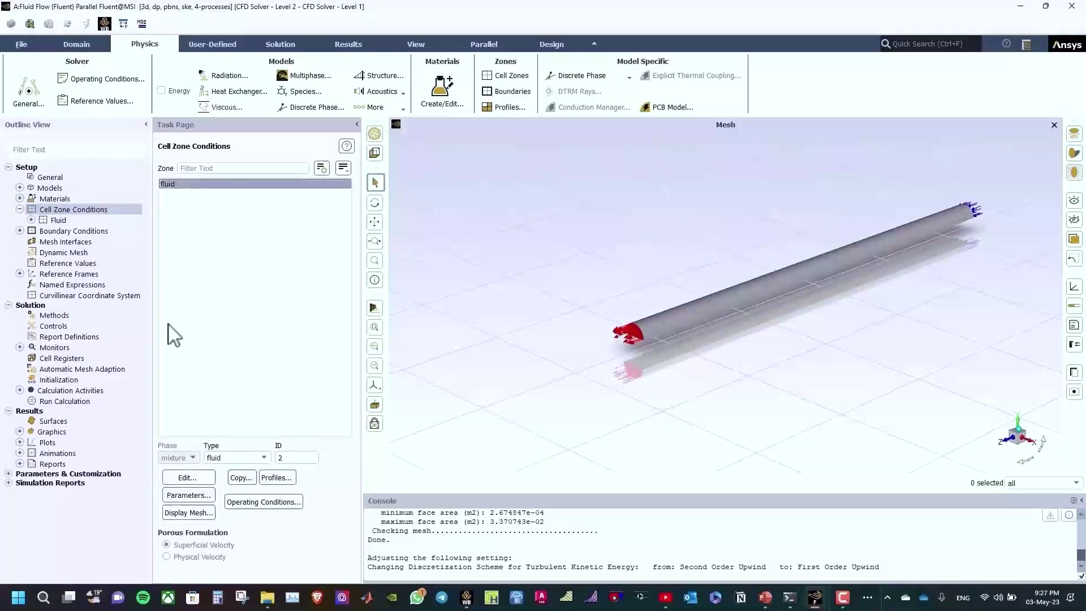
pyautogui.click(201, 479)
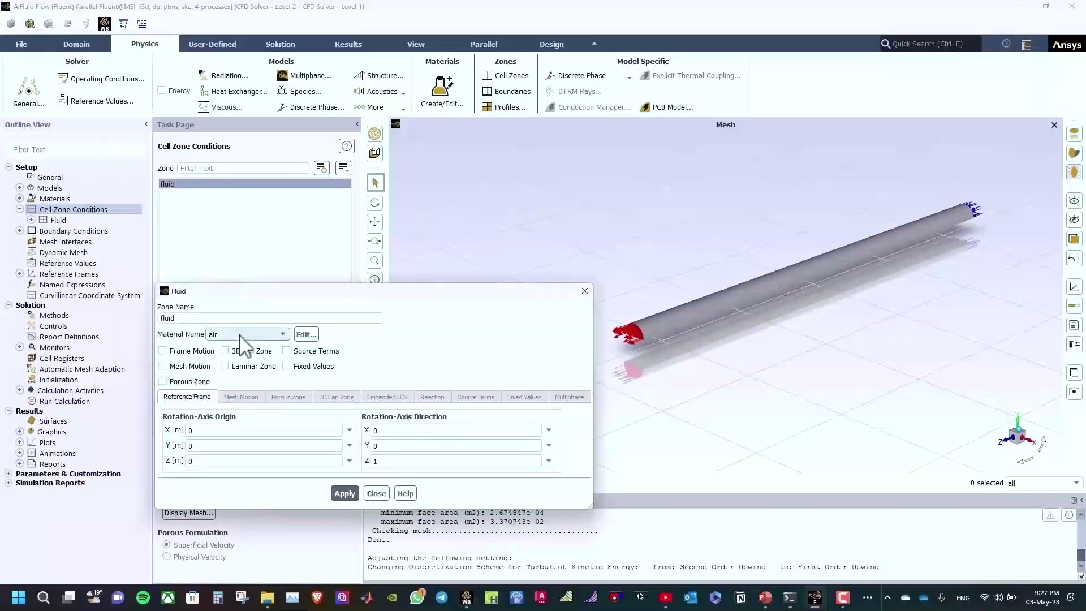
pyautogui.click(225, 345)
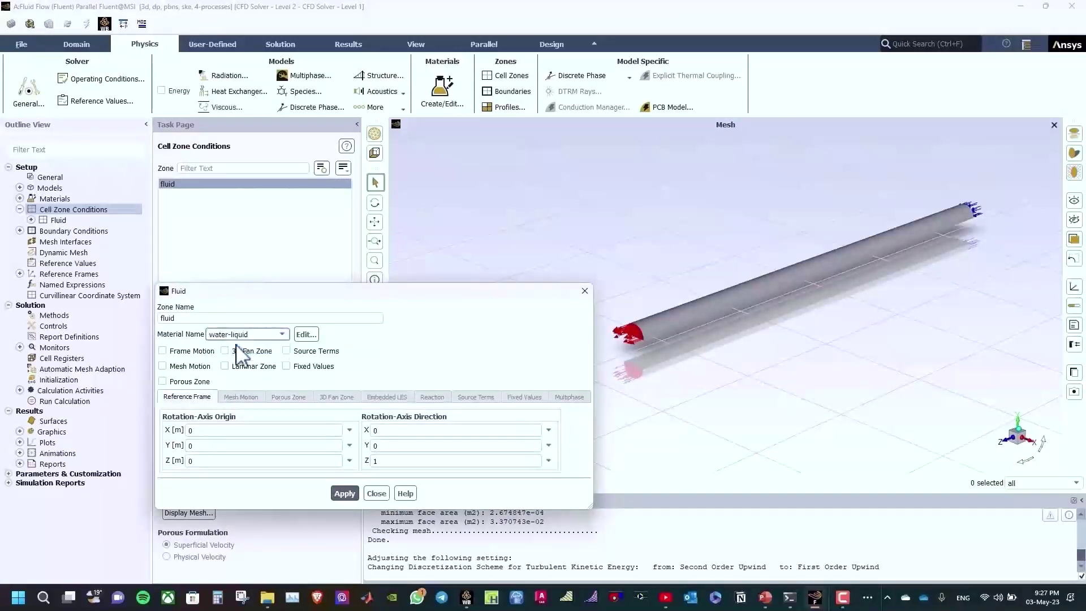
pyautogui.click(343, 492)
pyautogui.click(374, 491)
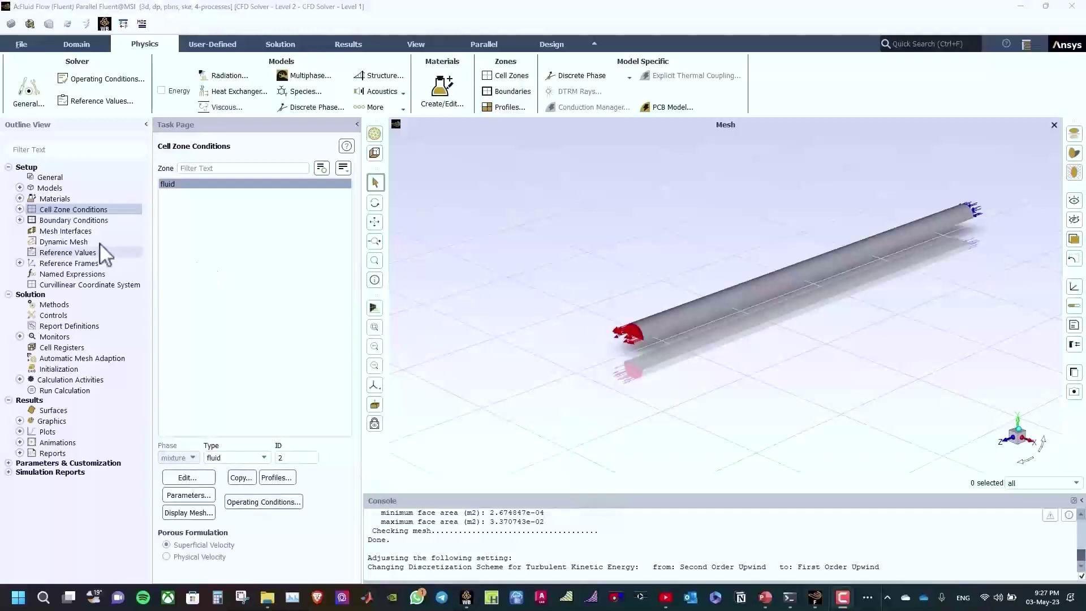
# Group the Boundary Conditions zones by zone type and select the inlet.
pyautogui.doubleClick(54, 222)
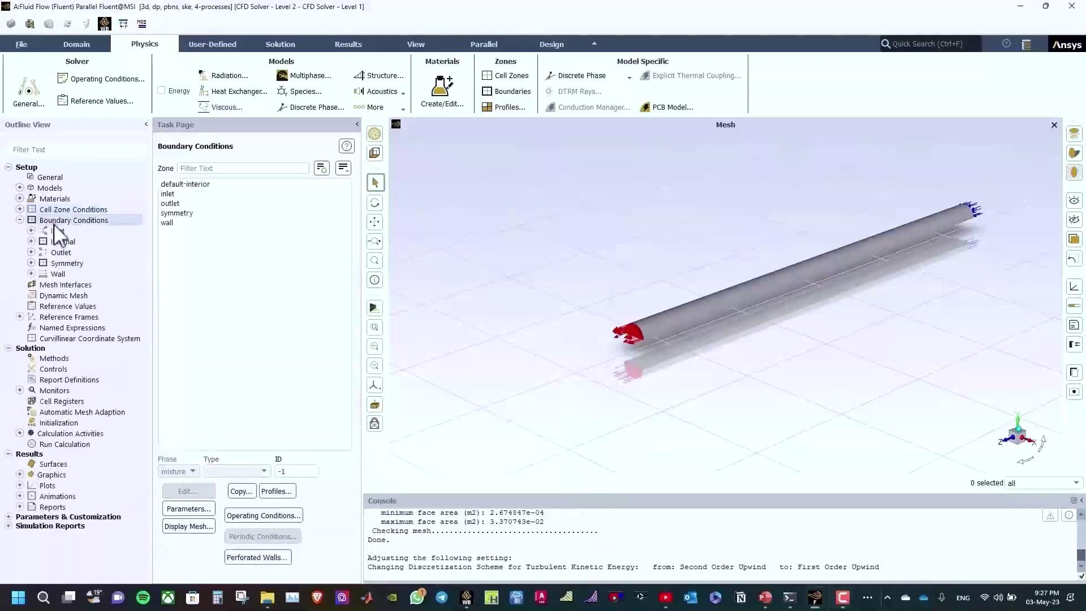
pyautogui.click(344, 168)
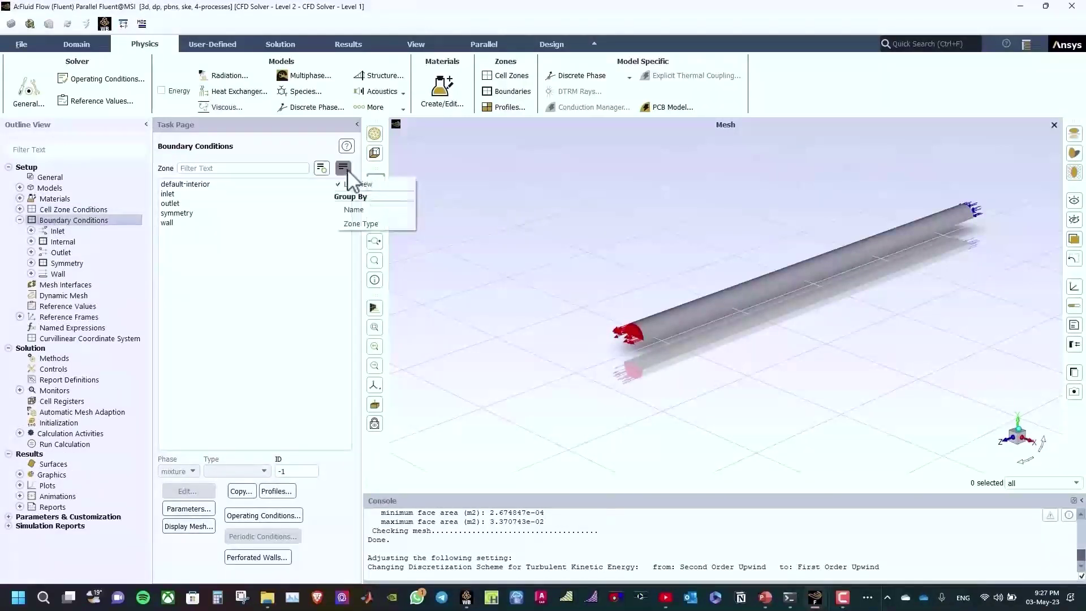
pyautogui.click(357, 224)
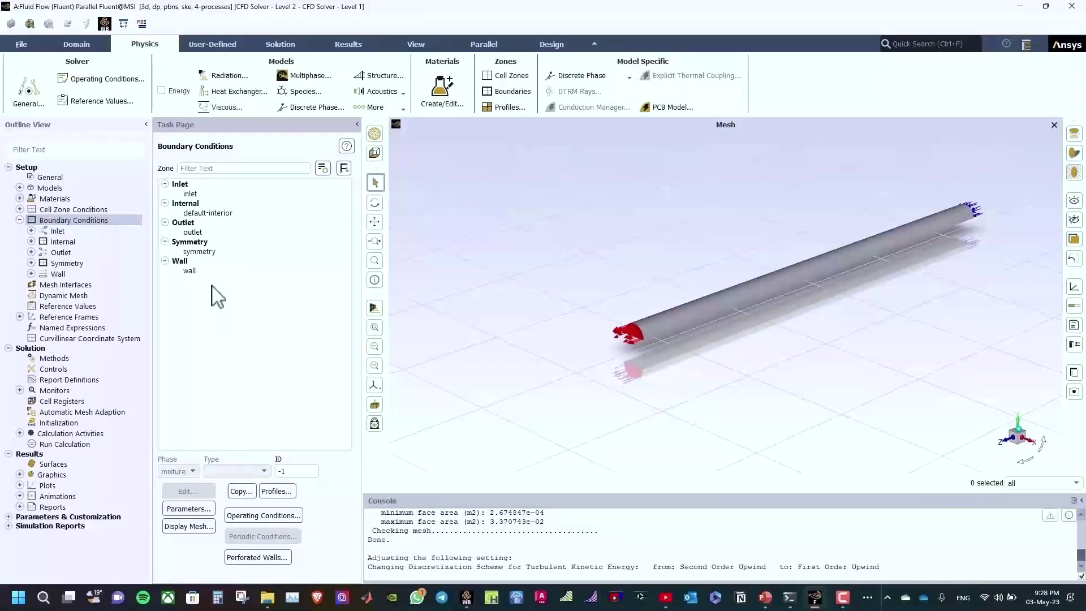
pyautogui.click(195, 195)
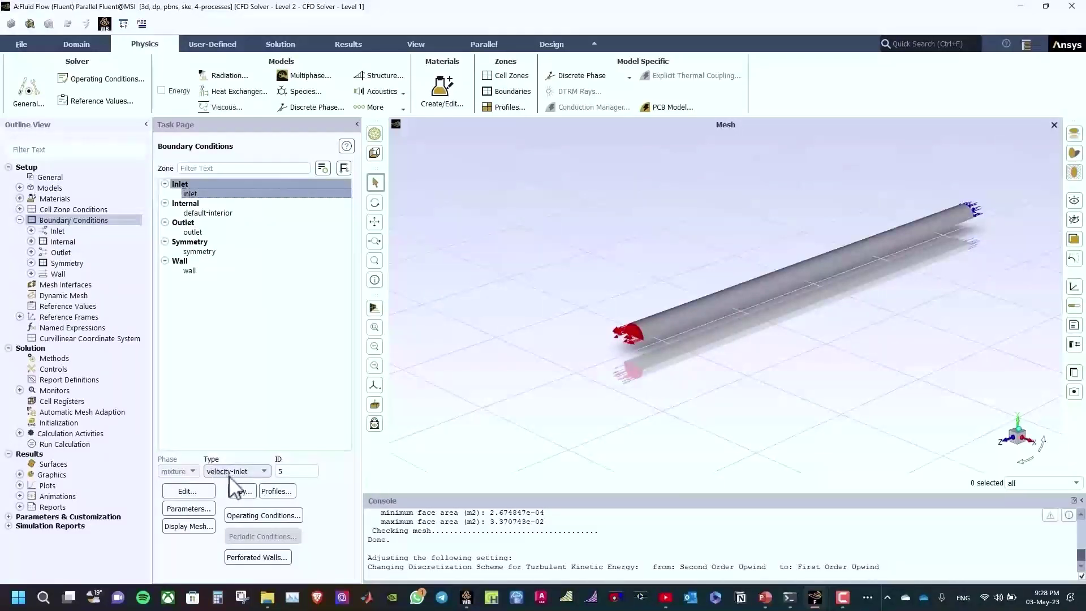
# Give the inlet 0.015 m/s with Intensity and Hydraulic Diameter turbulence, then view the Turbulent Intensity slide.
pyautogui.click(199, 487)
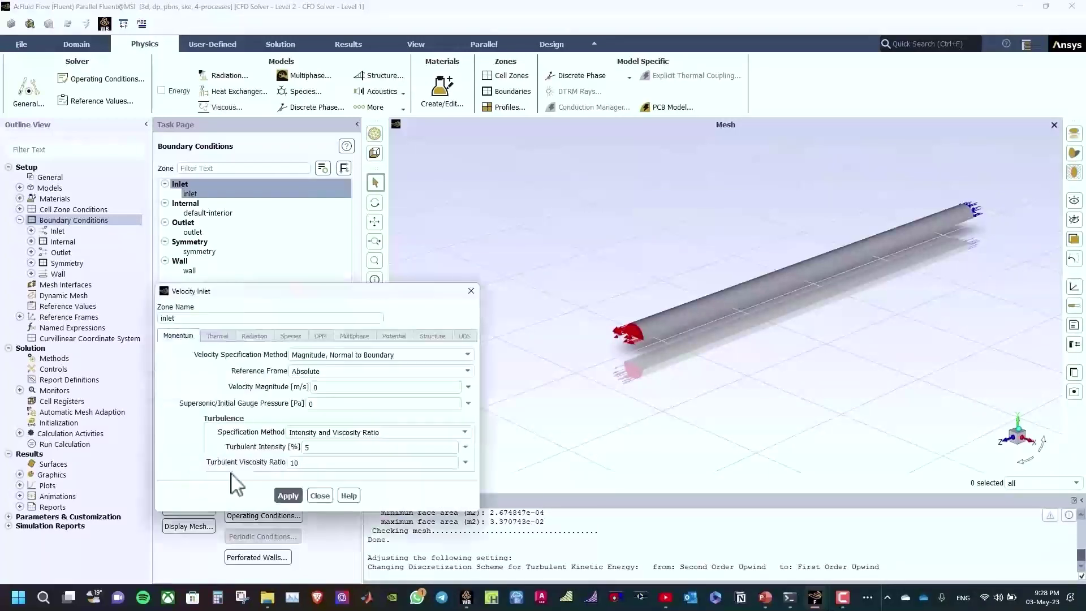
pyautogui.moveTo(280, 291); pyautogui.dragTo(373, 188)
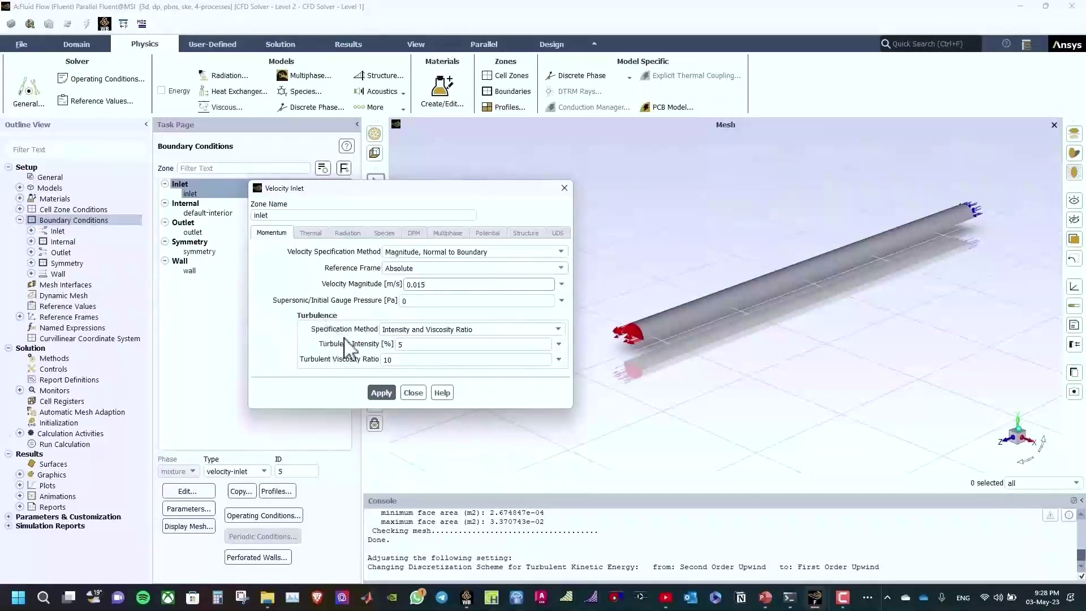
pyautogui.click(396, 328)
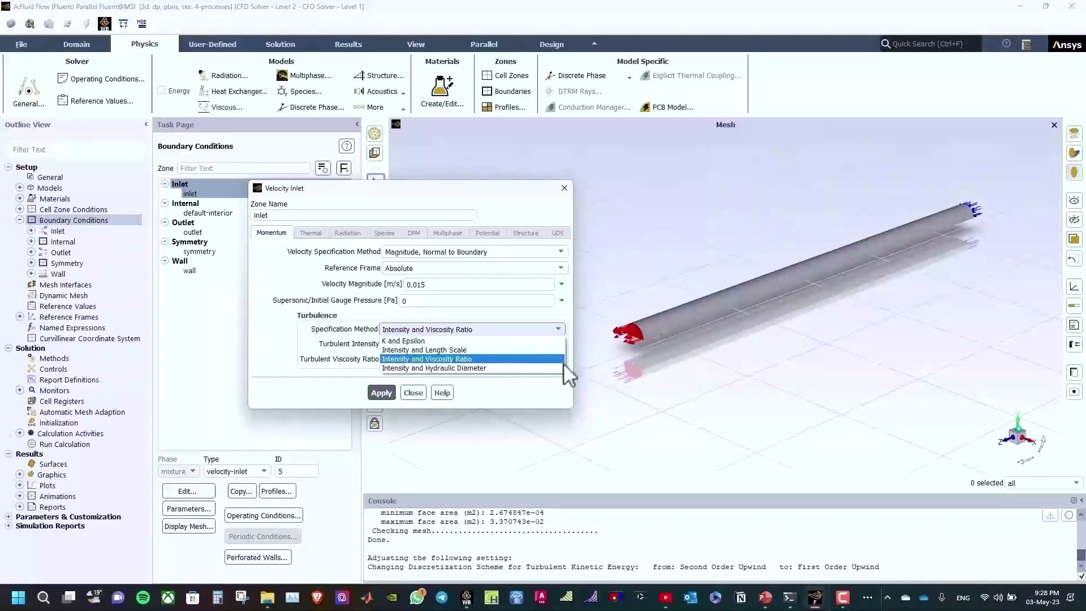
pyautogui.click(411, 367)
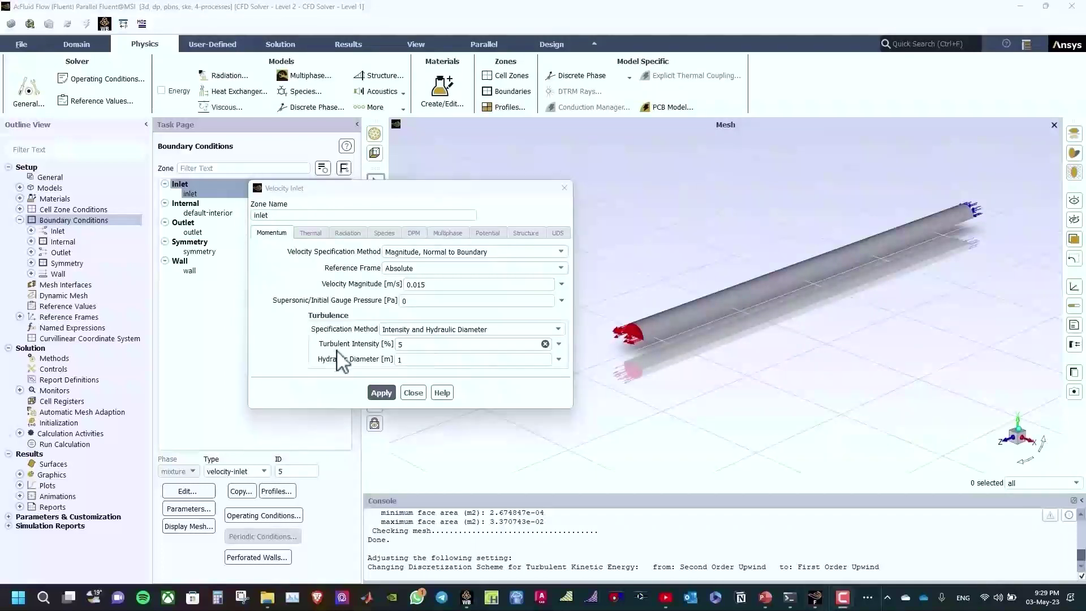
pyautogui.click(765, 597)
pyautogui.click(497, 359)
# Advance the slide show to the Turbulent Intensity slide showing T.I. = 0.16 × Re^-1/8.
pyautogui.click(378, 307)
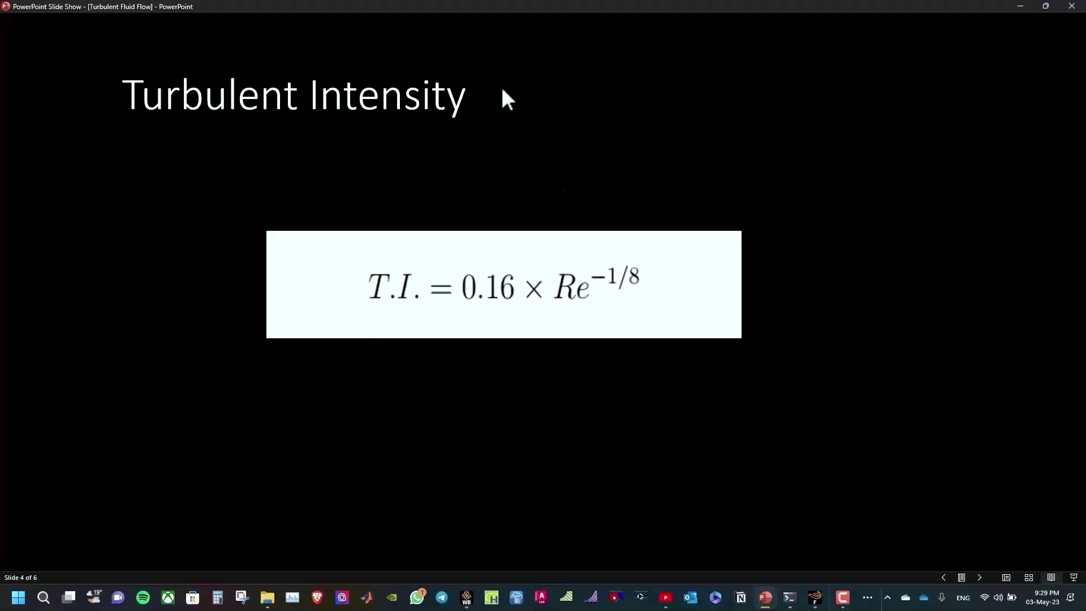
# Back in Fluent, give the velocity inlet 4.8% turbulent intensity and 1 m hydraulic diameter, and apply.
pyautogui.click(815, 597)
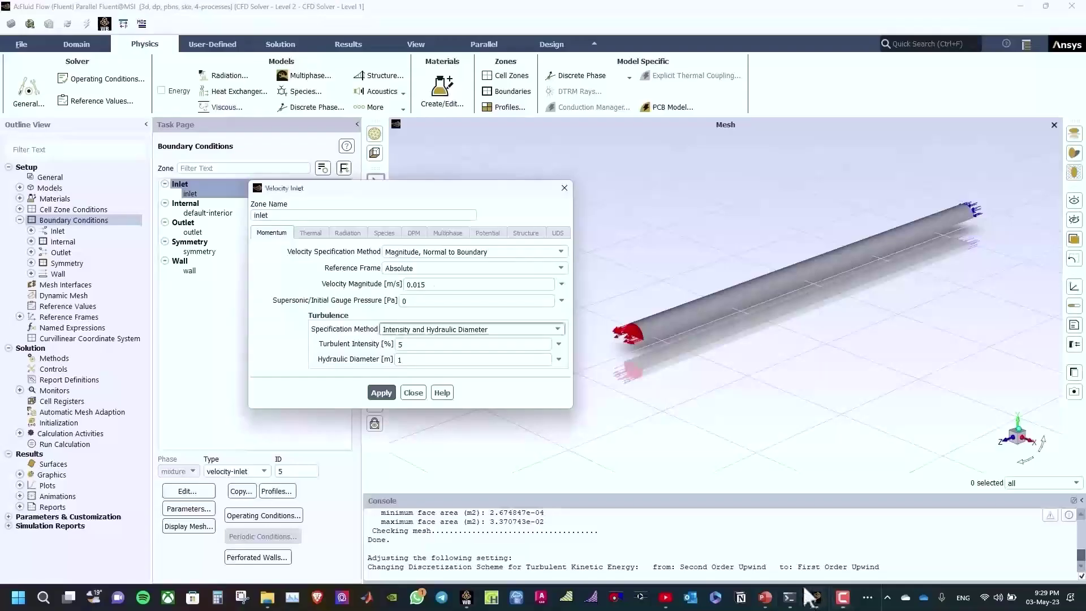
pyautogui.moveTo(408, 347); pyautogui.dragTo(386, 354)
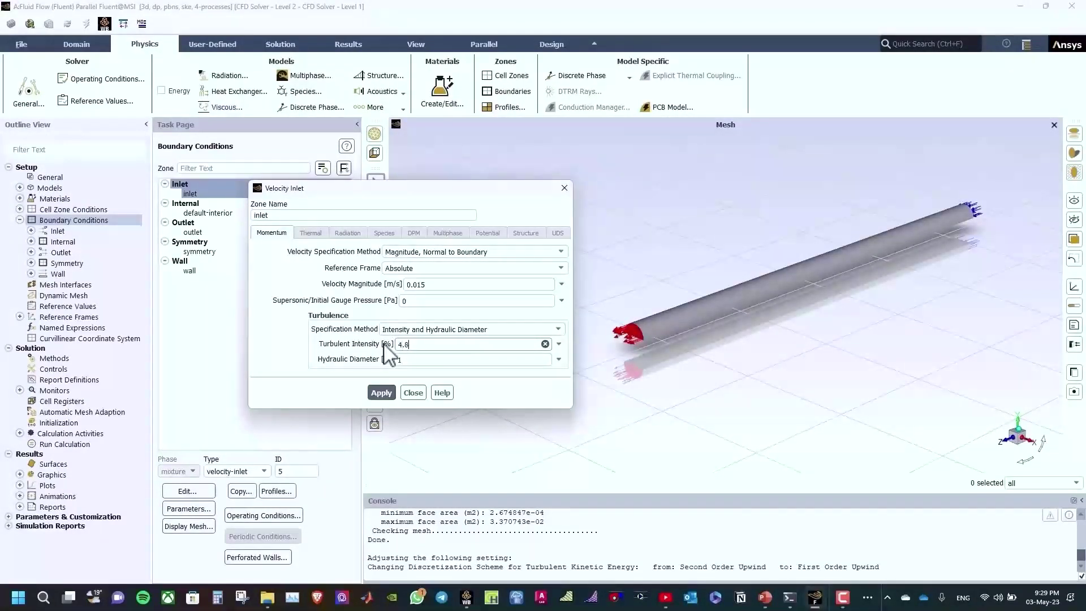
pyautogui.click(413, 359)
pyautogui.click(411, 360)
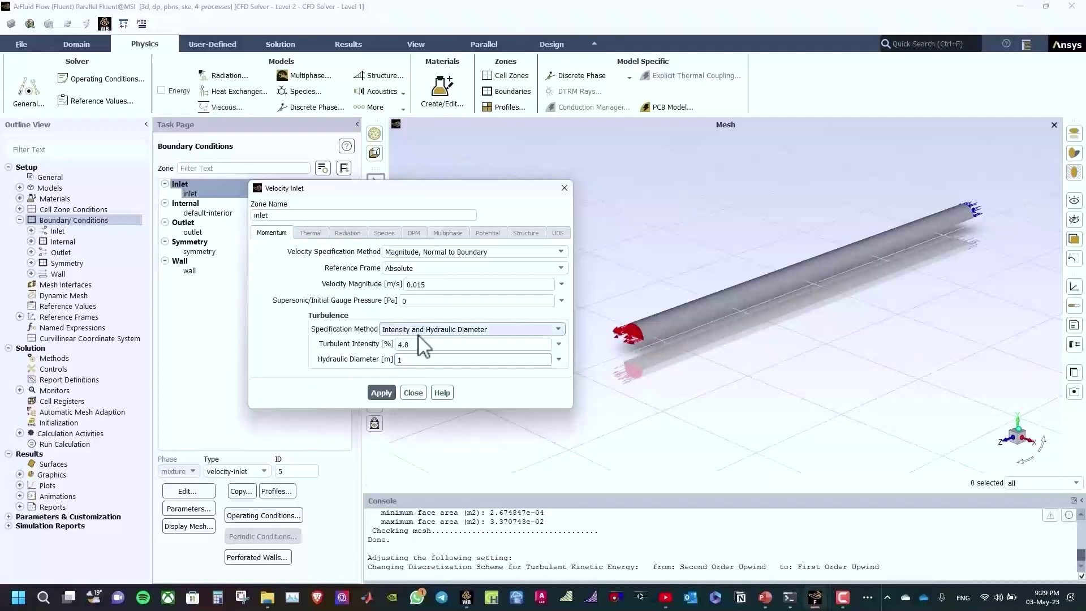
pyautogui.click(383, 392)
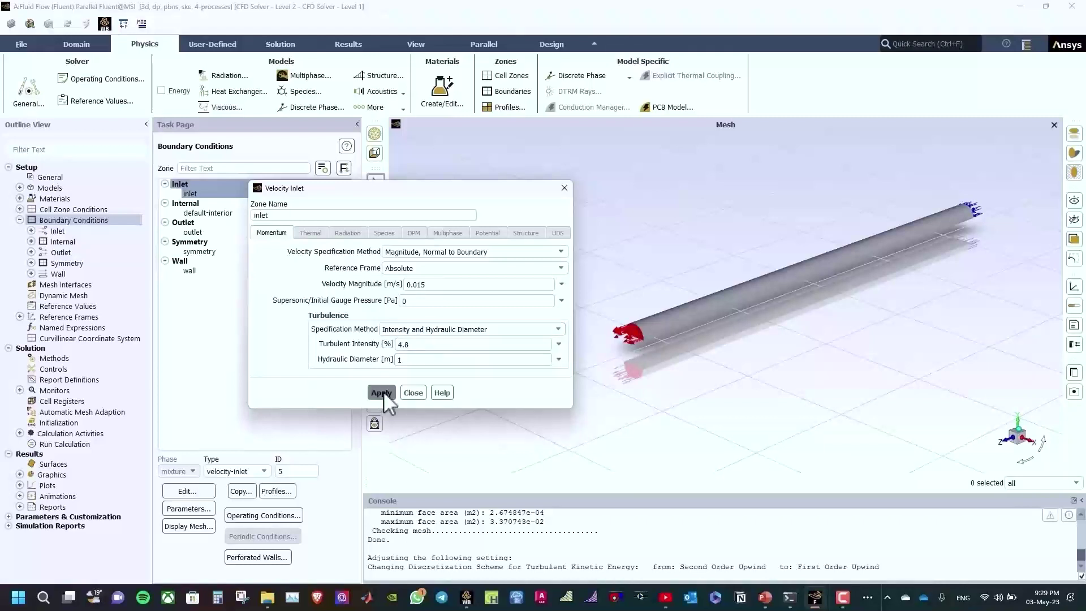
# Close the inlet dialog and return the slide show to the Reynolds number slide.
pyautogui.click(418, 393)
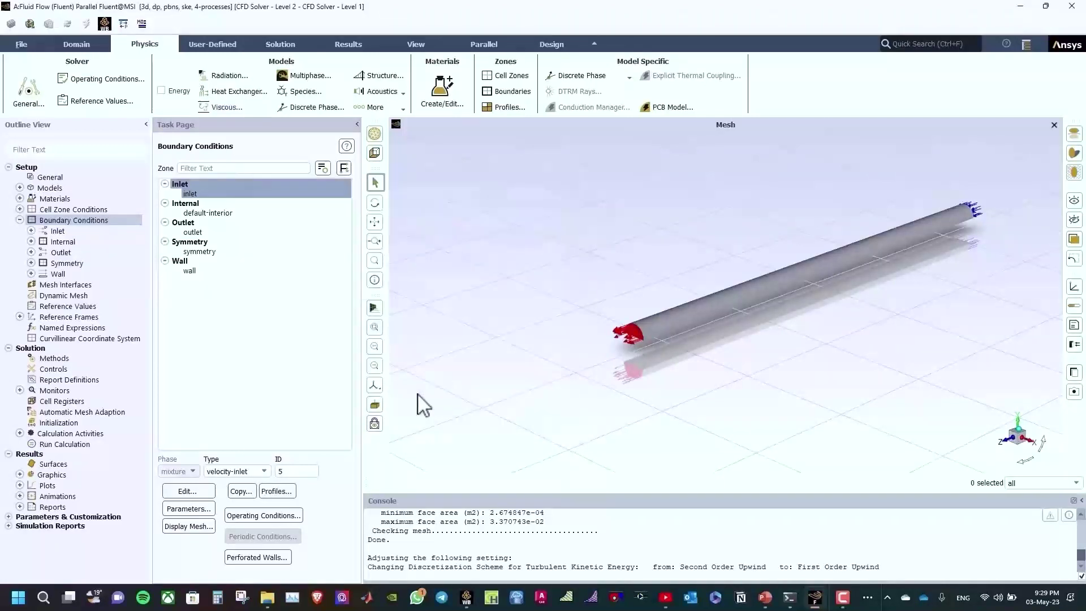
pyautogui.click(766, 598)
pyautogui.press('Left')
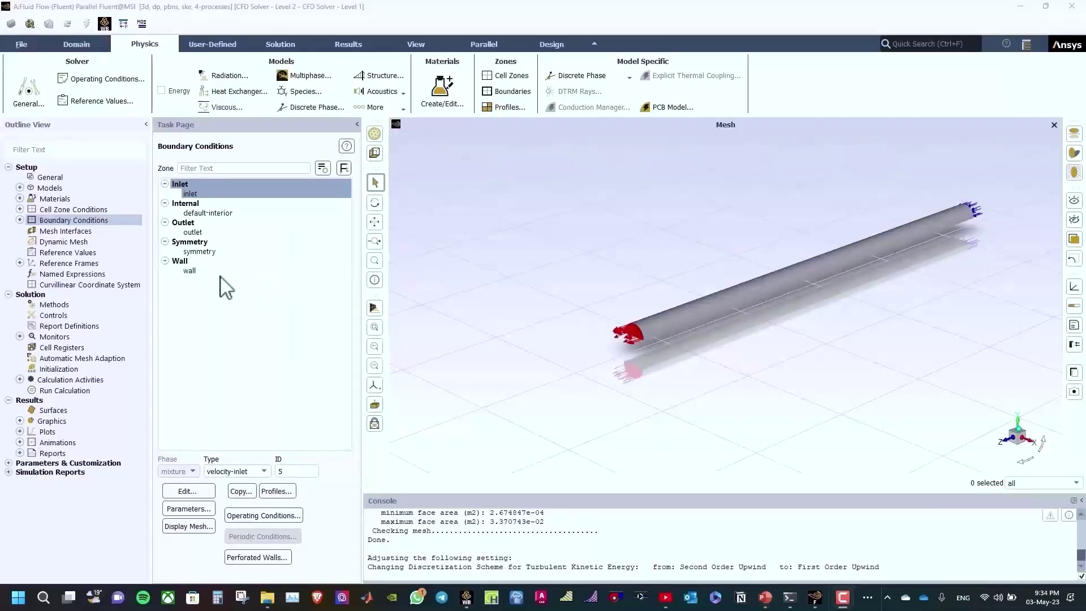
# Keep the outlet boundary as pressure-outlet and open its settings.
pyautogui.click(202, 233)
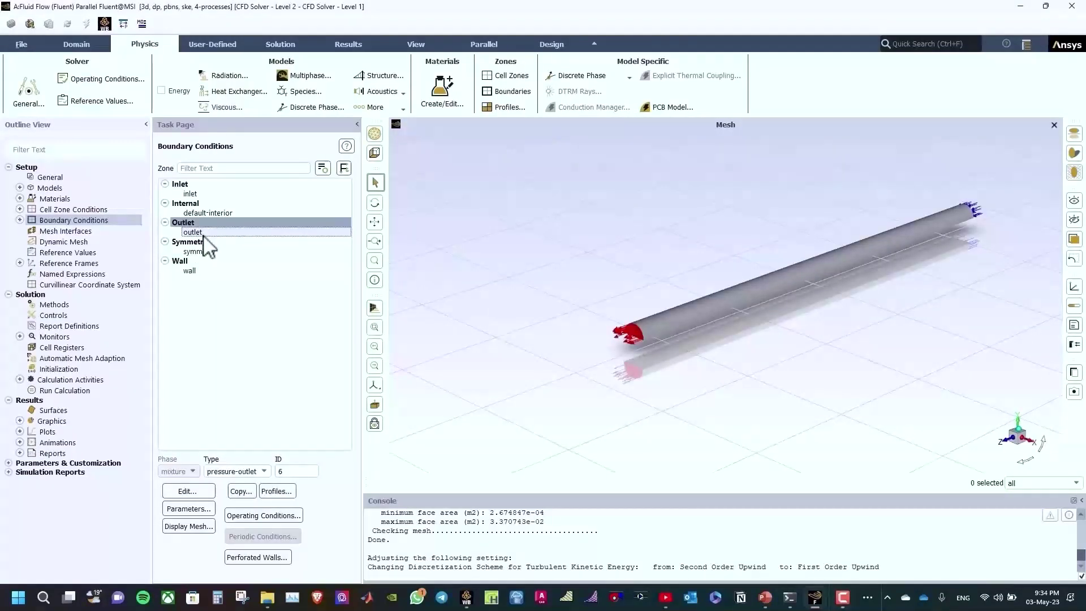
pyautogui.click(220, 472)
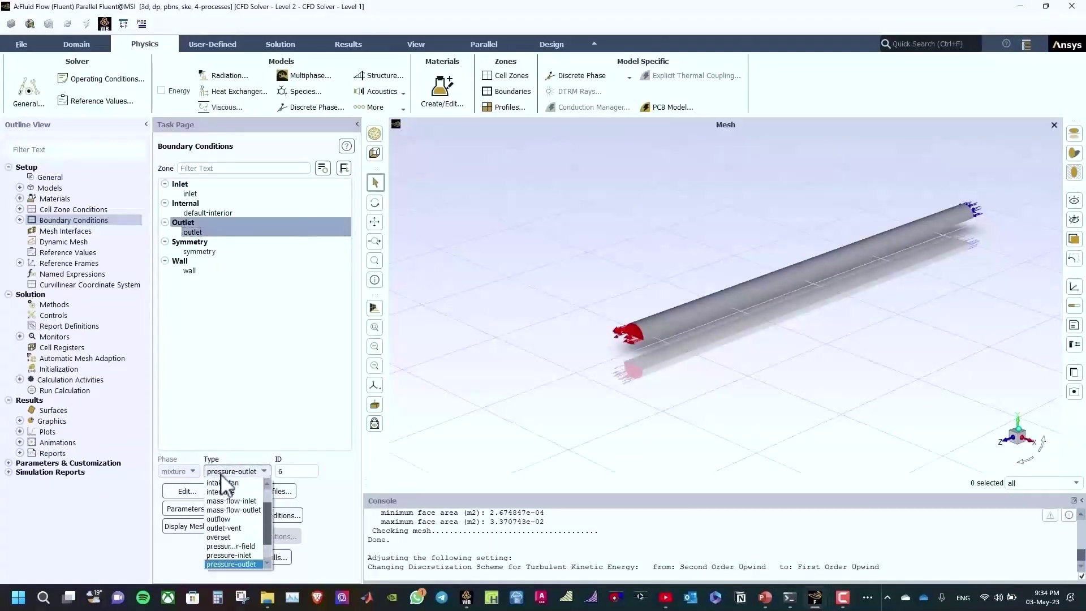
pyautogui.click(220, 472)
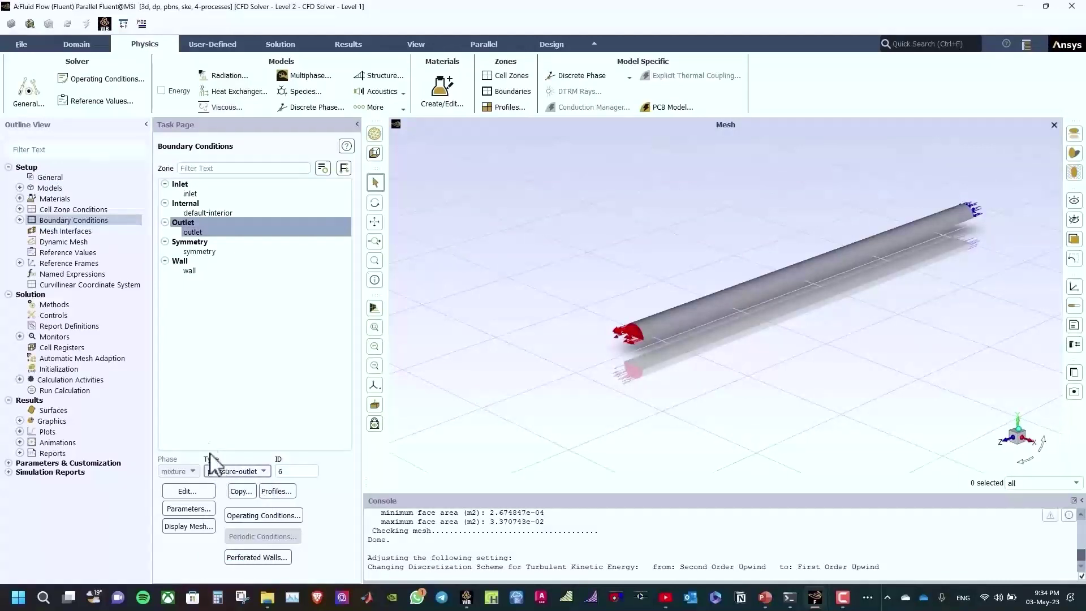
pyautogui.doubleClick(216, 232)
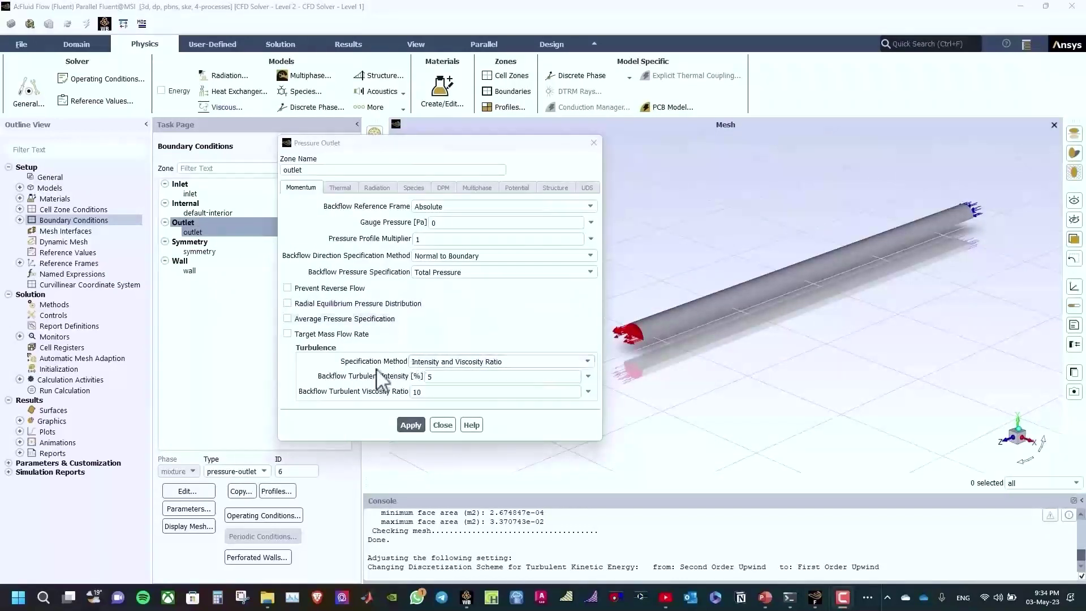
# Set outlet backflow turbulence to Intensity and Hydraulic Diameter, 4.8% and 1 m, and apply.
pyautogui.click(437, 364)
pyautogui.click(453, 400)
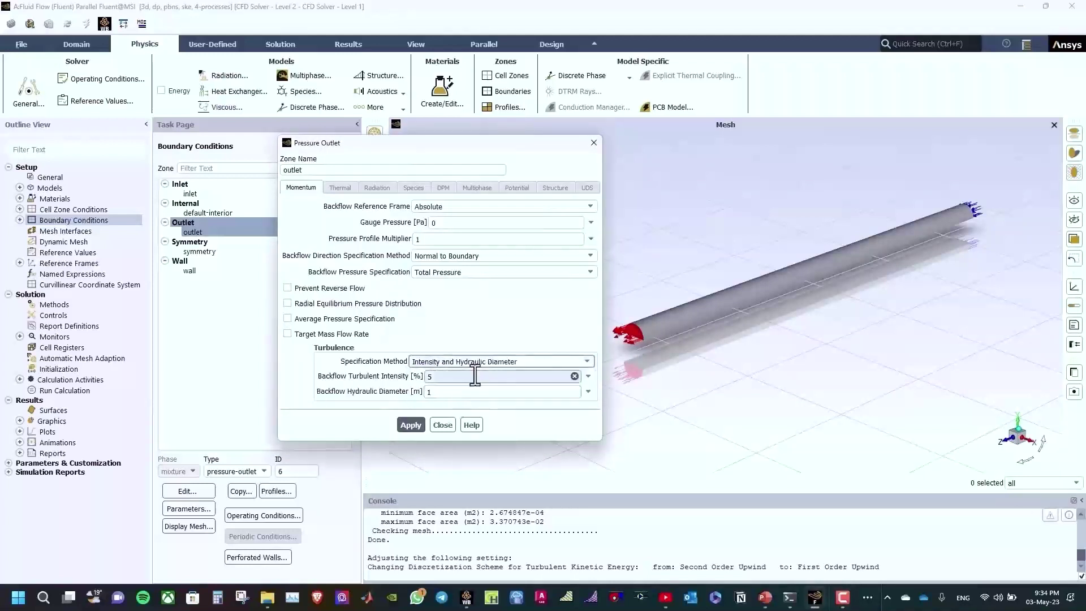
pyautogui.moveTo(448, 379); pyautogui.dragTo(387, 384)
pyautogui.write('4.8')
pyautogui.click(435, 391)
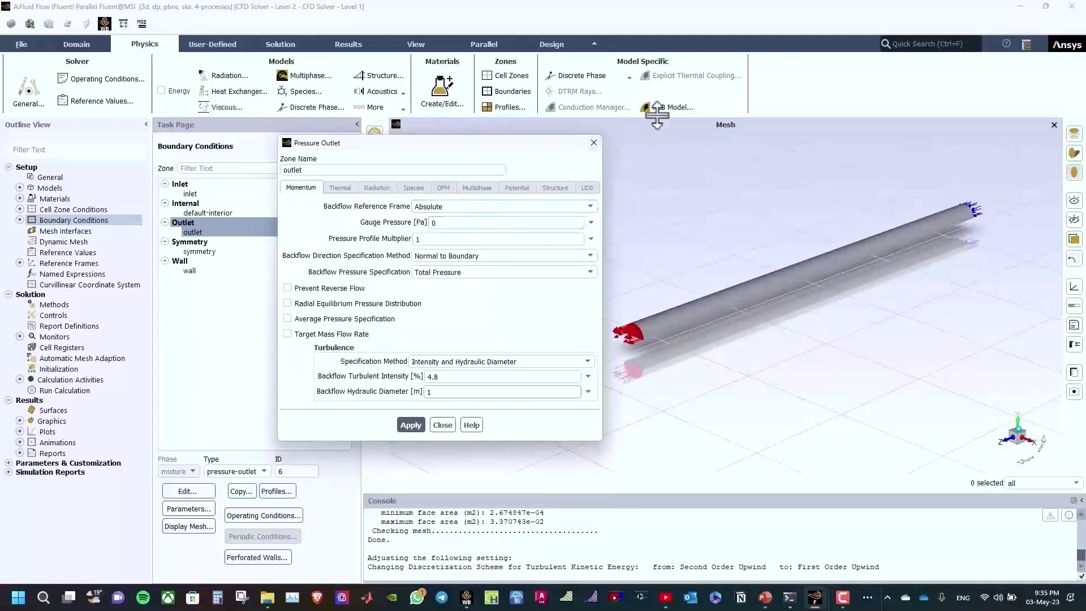
pyautogui.click(412, 424)
# Close the outlet dialog and accept Operating Conditions unchanged at 101325 Pa with gravity off.
pyautogui.click(443, 425)
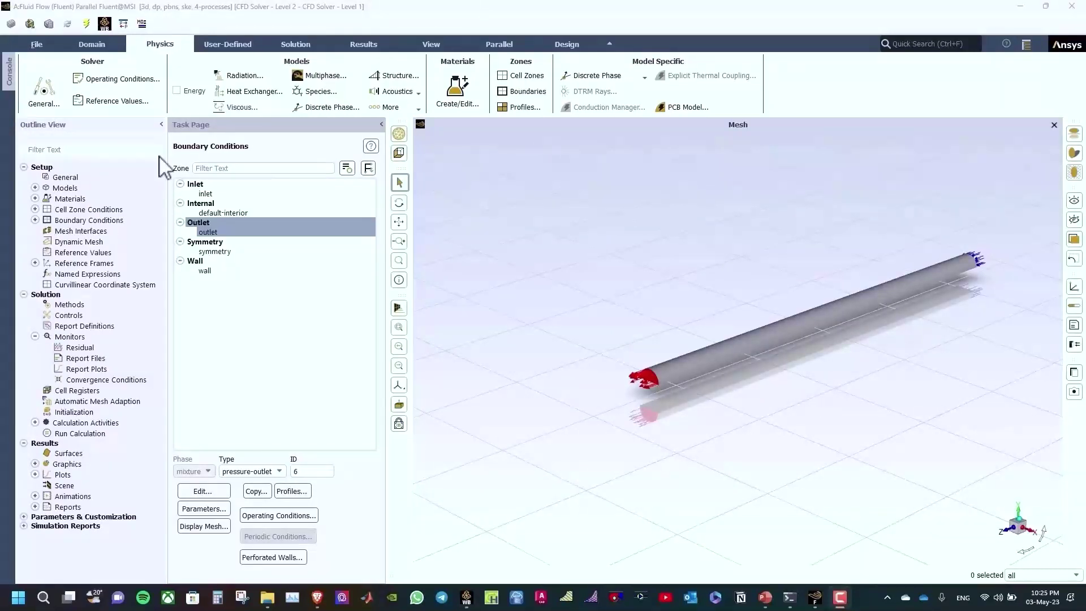
pyautogui.click(124, 80)
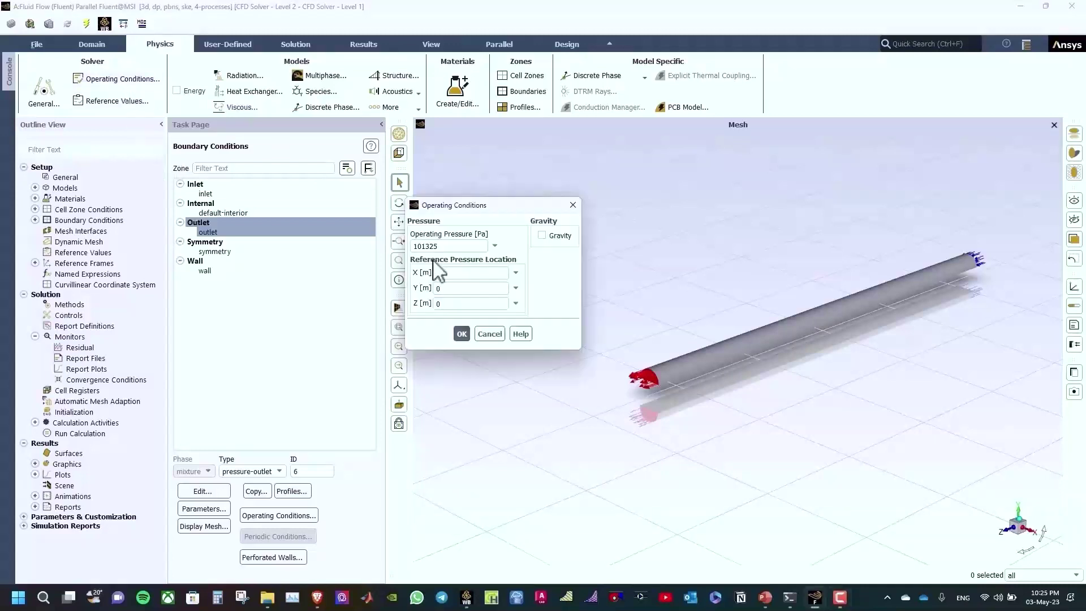
pyautogui.click(440, 246)
pyautogui.click(455, 246)
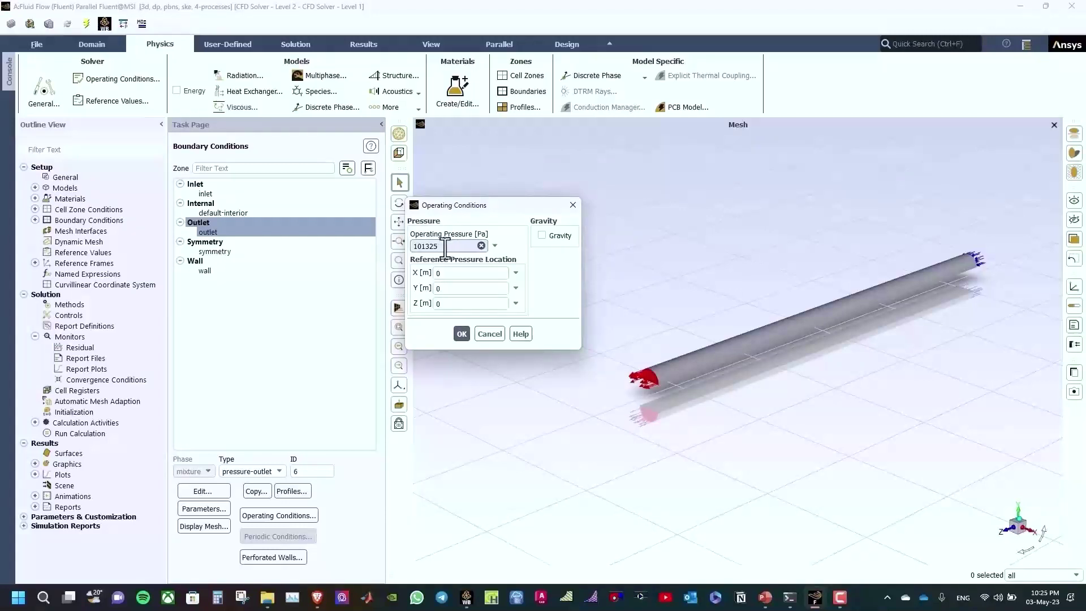
pyautogui.click(461, 333)
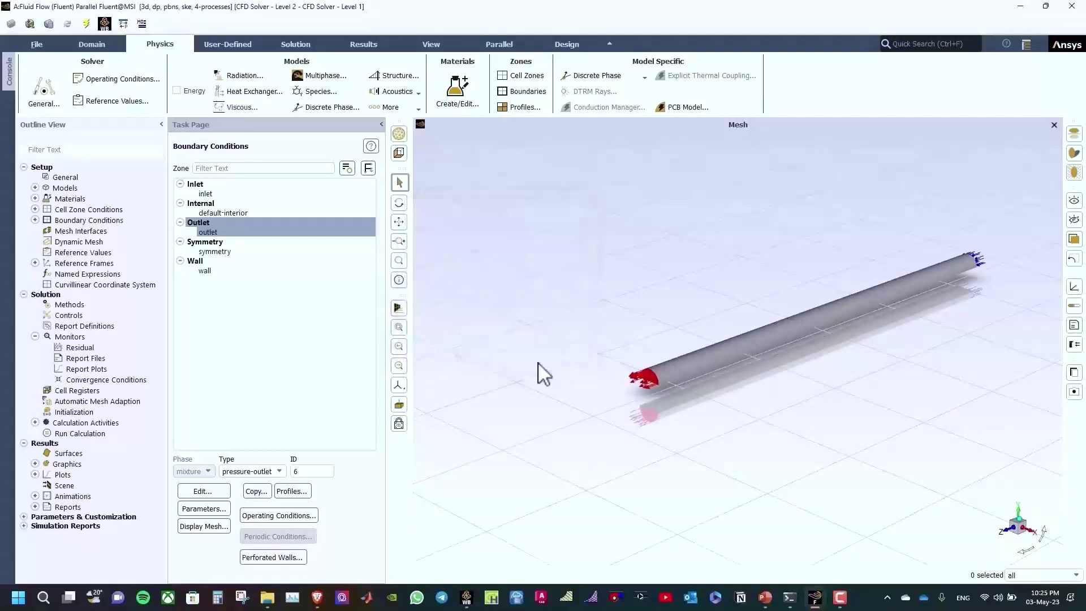
pyautogui.click(766, 597)
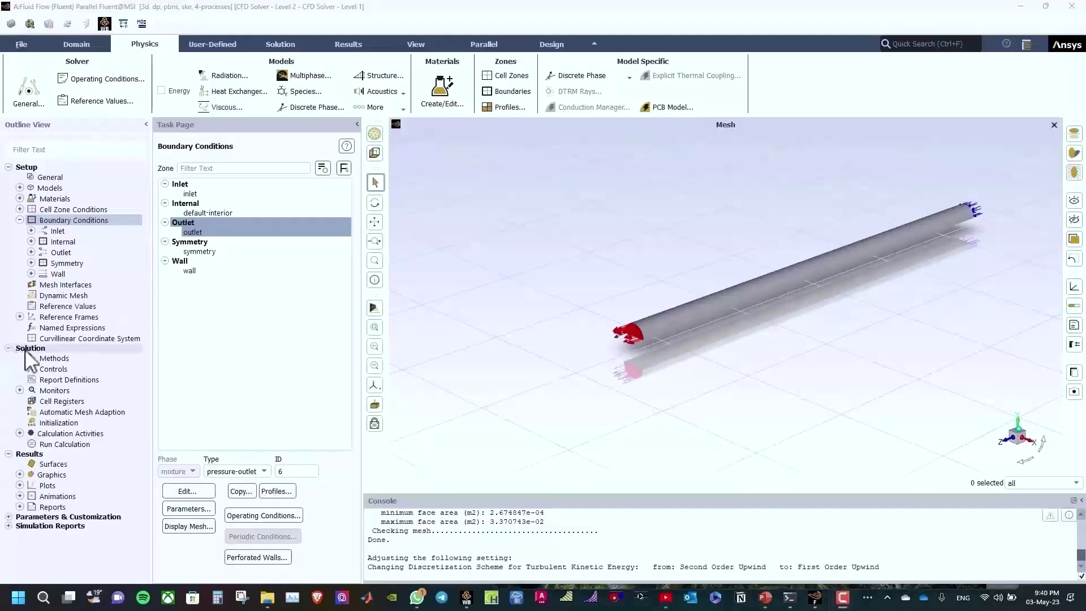
# In Solution Methods, choose the SIMPLE scheme and Second Order Upwind for turbulent kinetic energy.
pyautogui.click(56, 358)
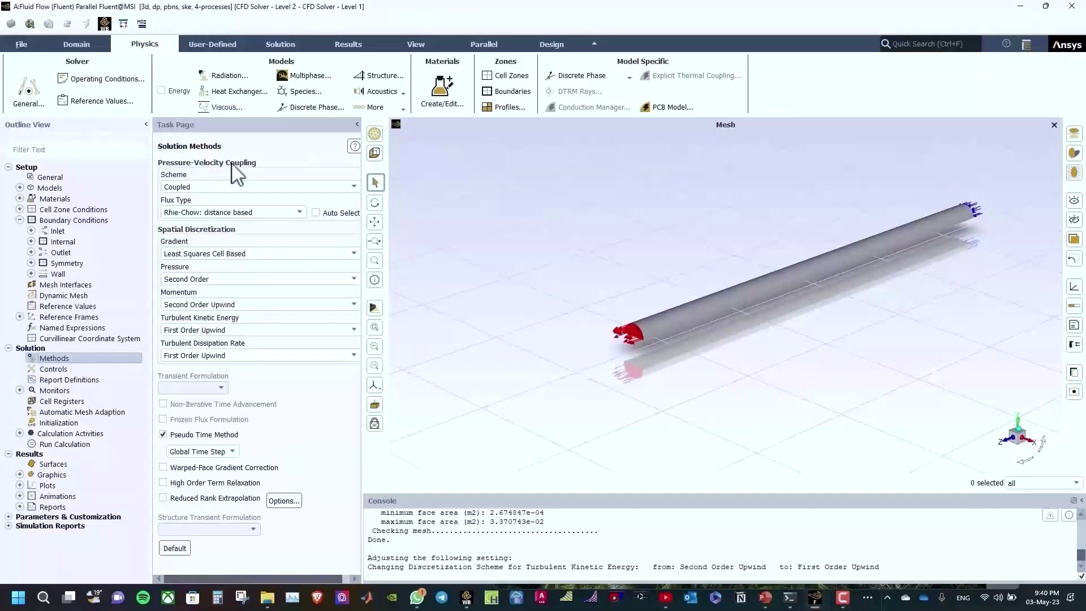
pyautogui.click(186, 187)
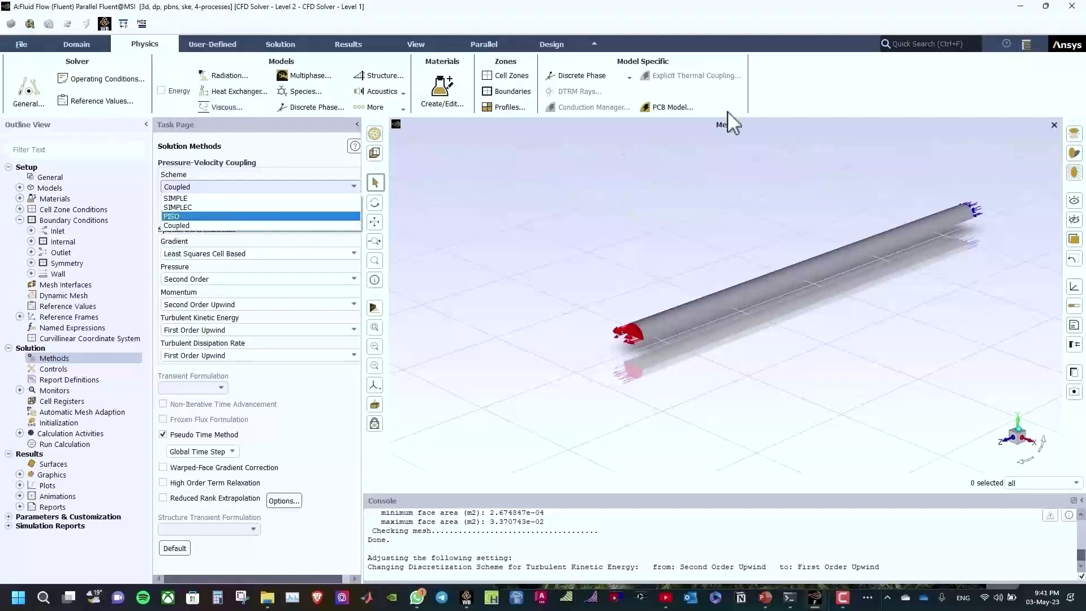
pyautogui.click(697, 97)
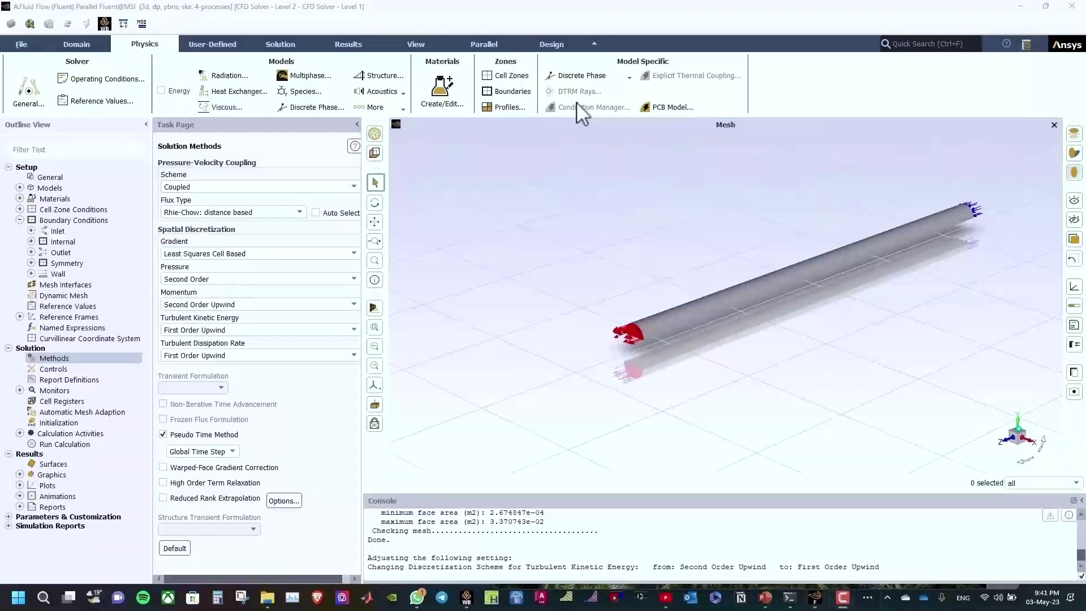
pyautogui.click(200, 186)
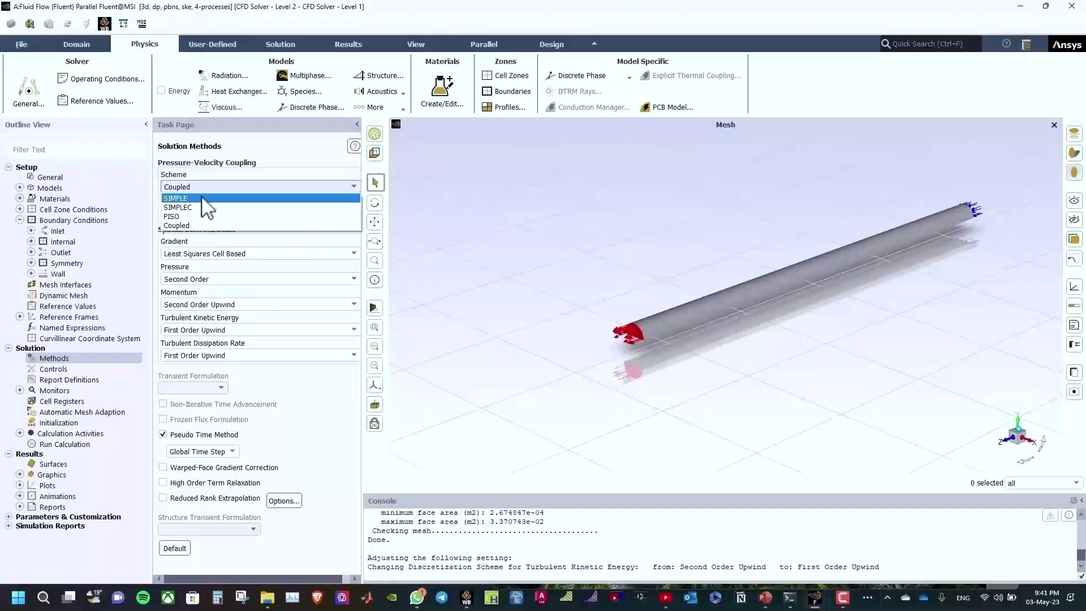
pyautogui.click(198, 199)
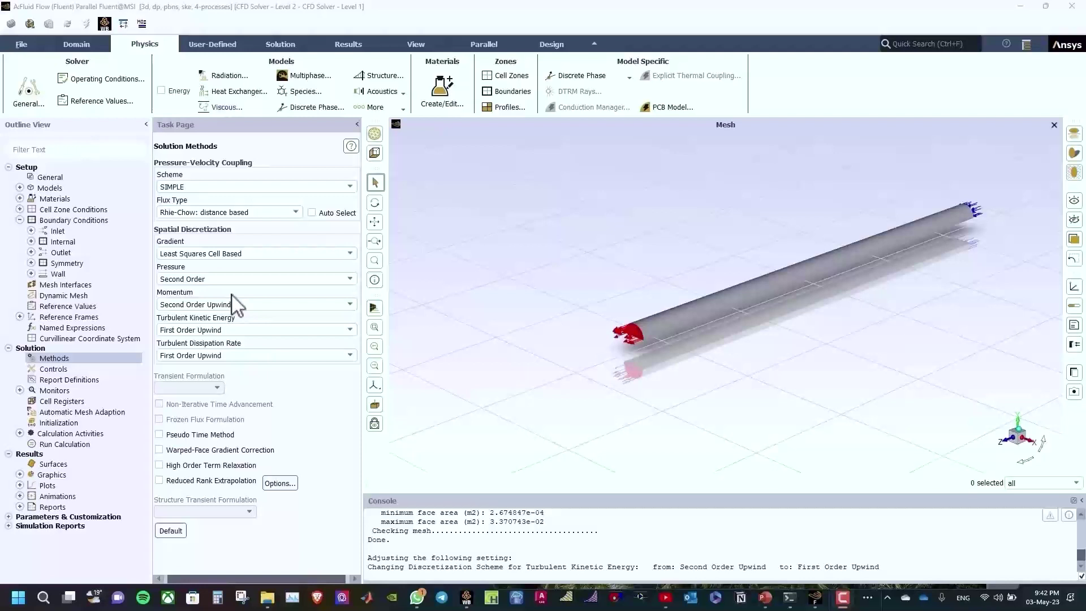
pyautogui.click(226, 329)
pyautogui.click(215, 343)
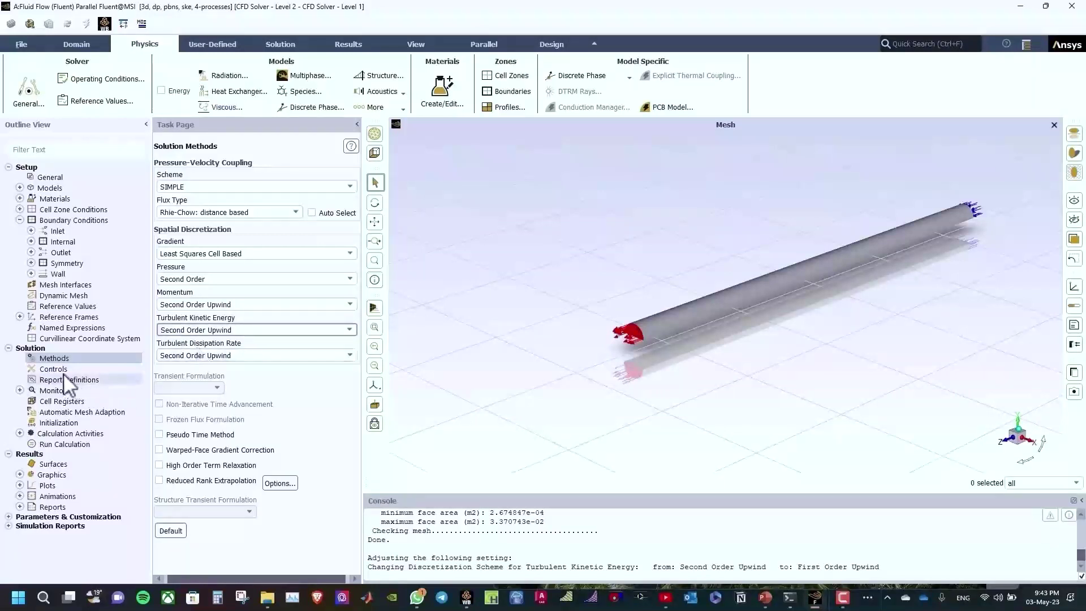
# Run standard initialization computed from the inlet, giving 0.015 m/s Z velocity.
pyautogui.click(61, 423)
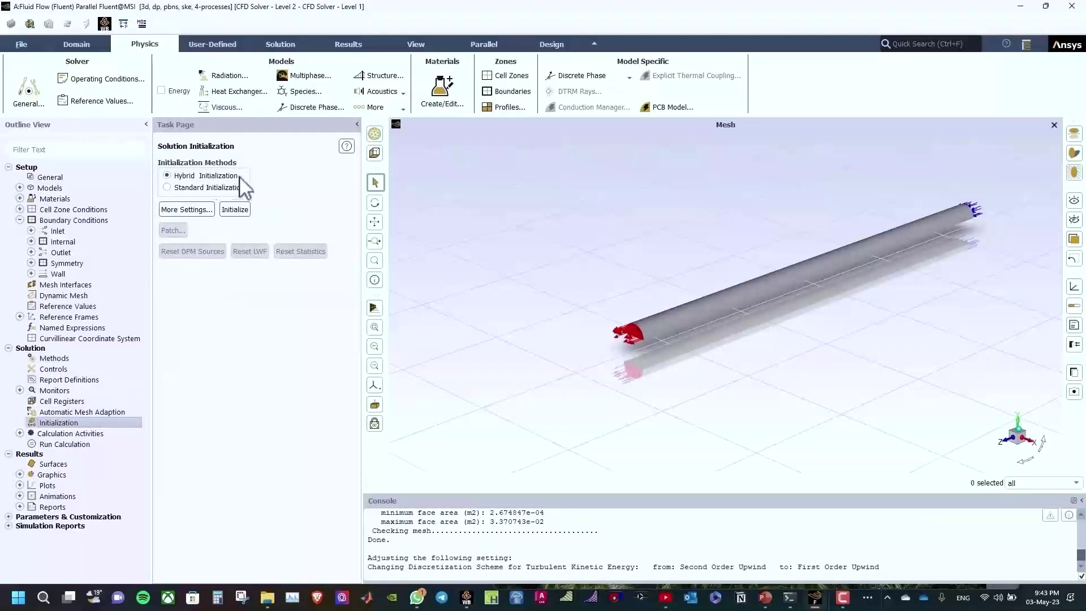
pyautogui.click(202, 189)
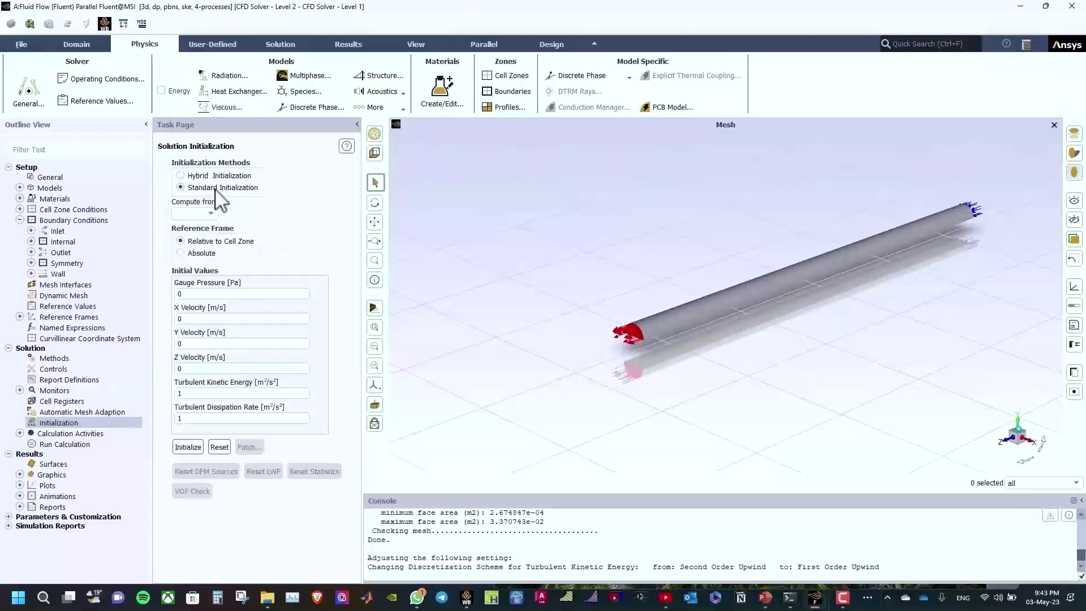
pyautogui.click(212, 213)
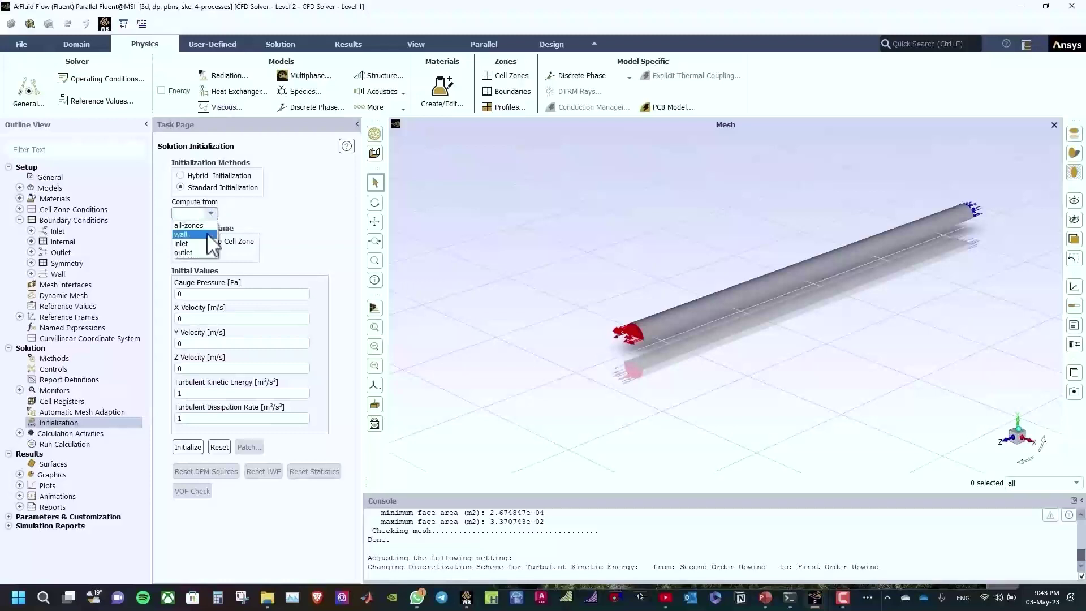
pyautogui.click(207, 238)
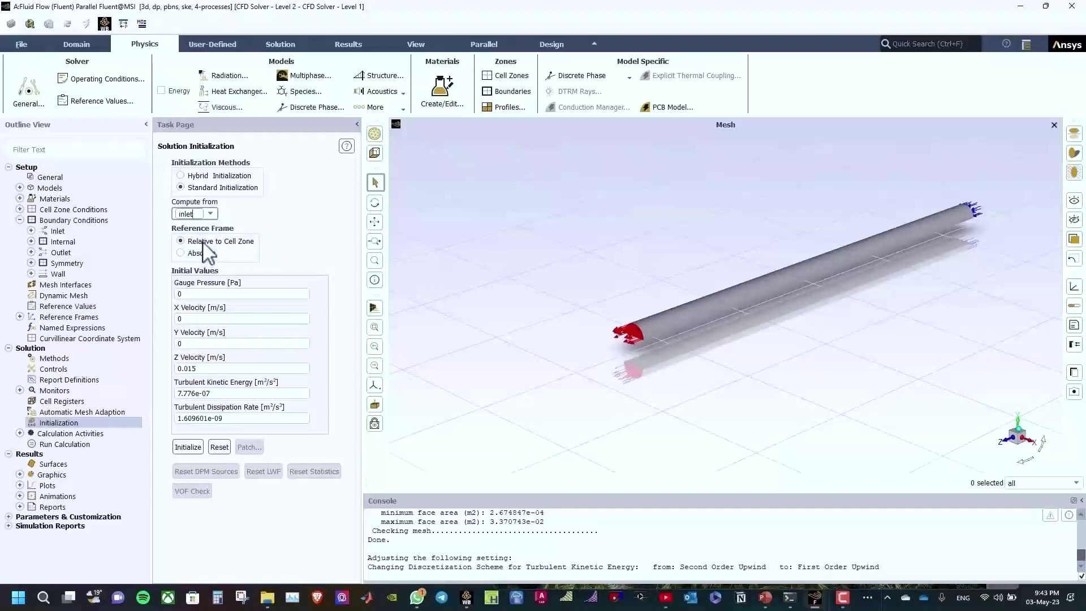
pyautogui.click(188, 447)
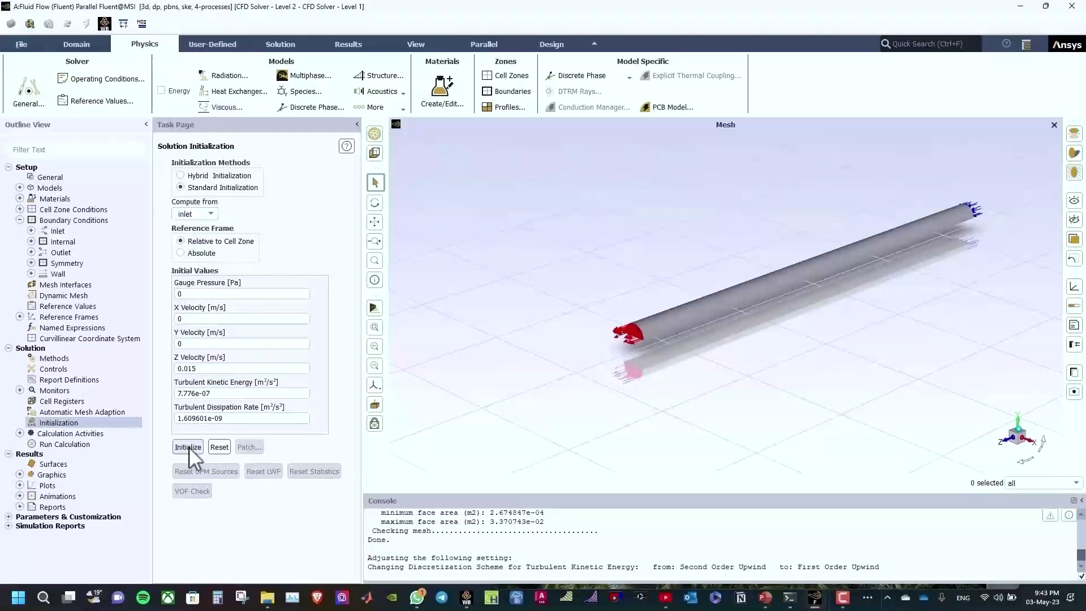
# In the residual monitor, replace the 0.001 absolute criteria with 1e-6 for continuity and the other equations.
pyautogui.click(20, 391)
pyautogui.doubleClick(57, 401)
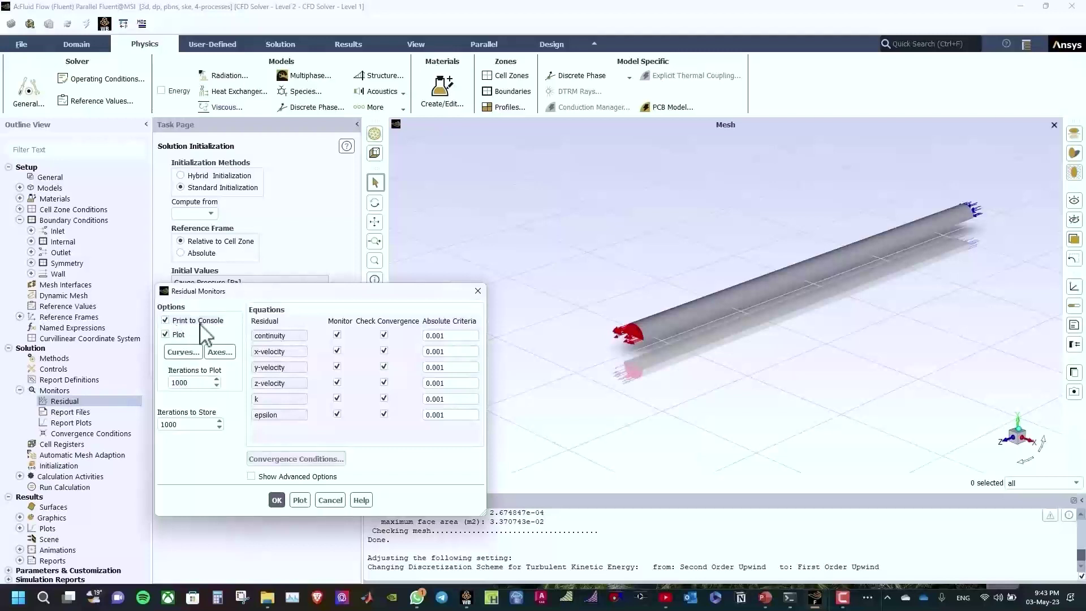
pyautogui.click(448, 338)
pyautogui.moveTo(449, 337); pyautogui.dragTo(402, 346)
pyautogui.write('1')
pyautogui.write('e')
pyautogui.write('e')
pyautogui.write('-6')
pyautogui.moveTo(461, 335); pyautogui.dragTo(453, 415)
pyautogui.hotkey('ctrl', 'c')
pyautogui.hotkey('ctrl', 'v')
pyautogui.hotkey('ctrl', 'v')
pyautogui.hotkey('ctrl', 'v')
pyautogui.hotkey('ctrl', 'v')
pyautogui.hotkey('ctrl', 'v')
pyautogui.click(277, 499)
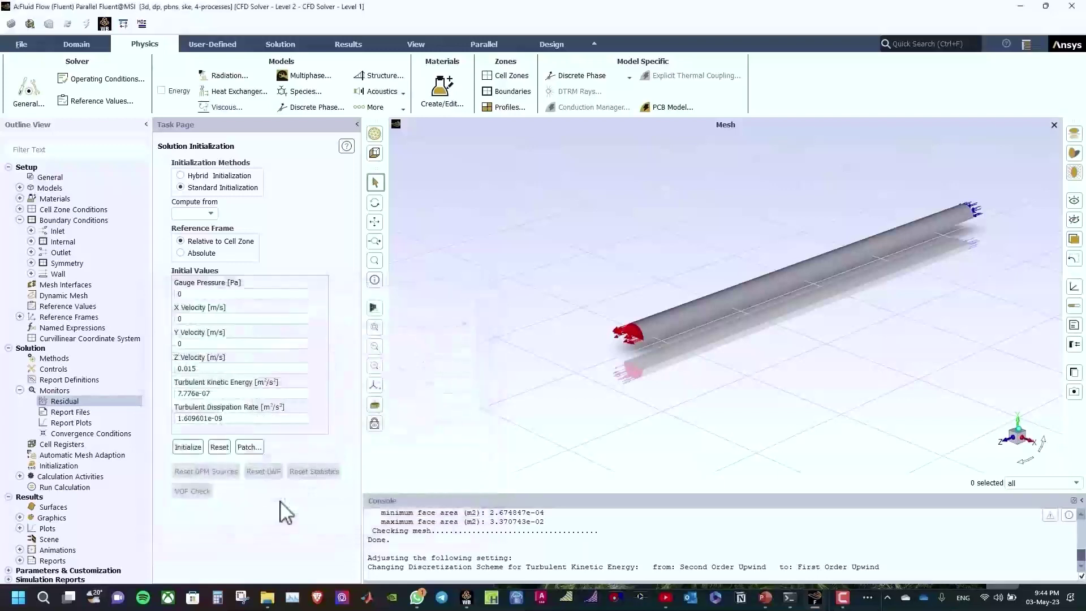
# On Run Calculation, check the File menu's export options, then enter 400 iterations.
pyautogui.click(64, 485)
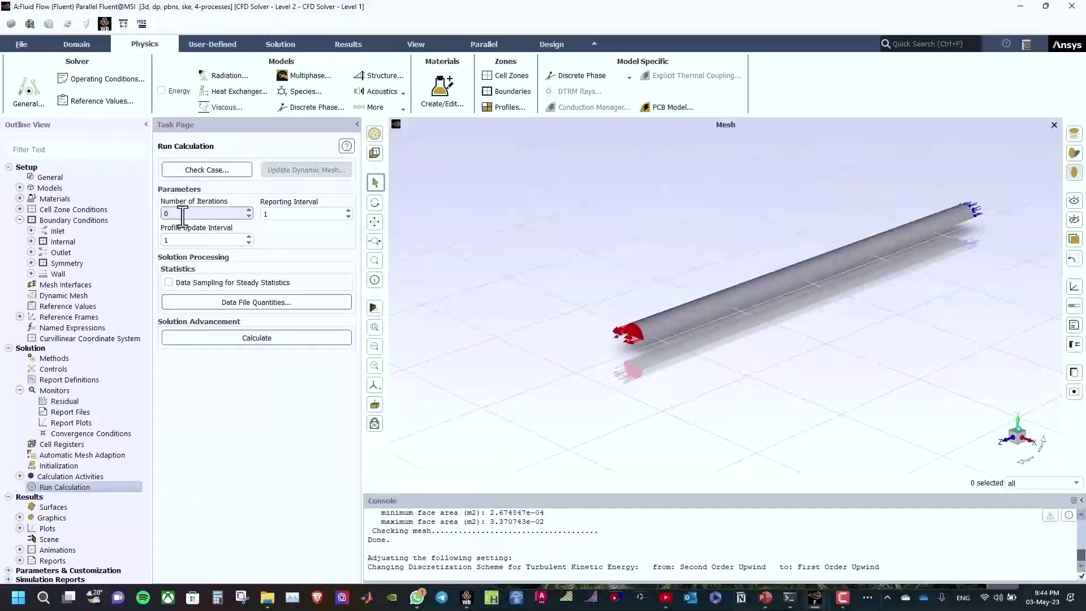
pyautogui.click(21, 44)
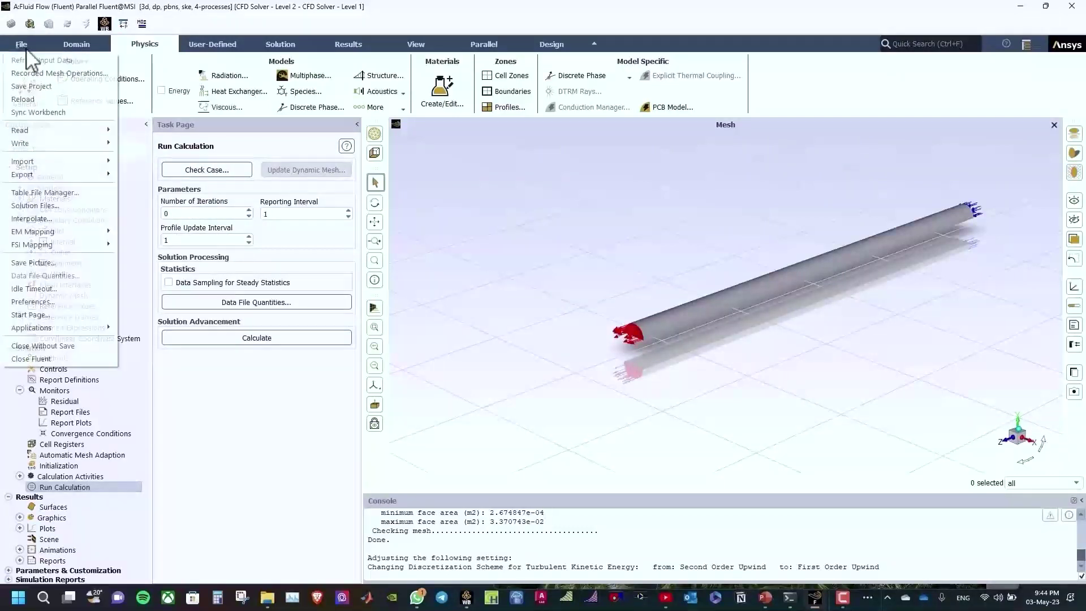
pyautogui.moveTo(101, 174)
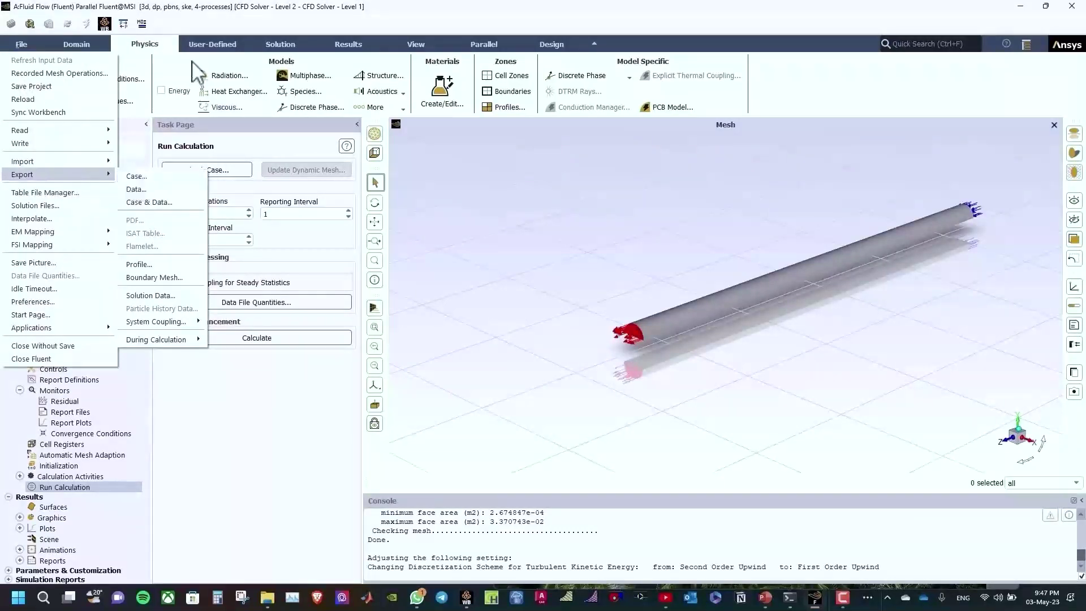
pyautogui.click(246, 17)
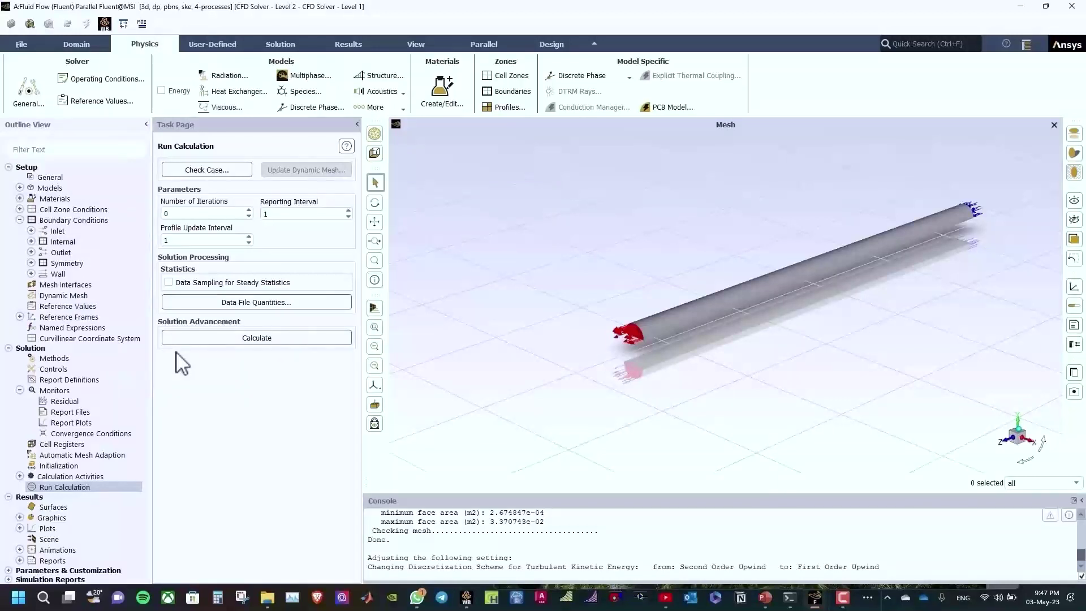
pyautogui.click(21, 46)
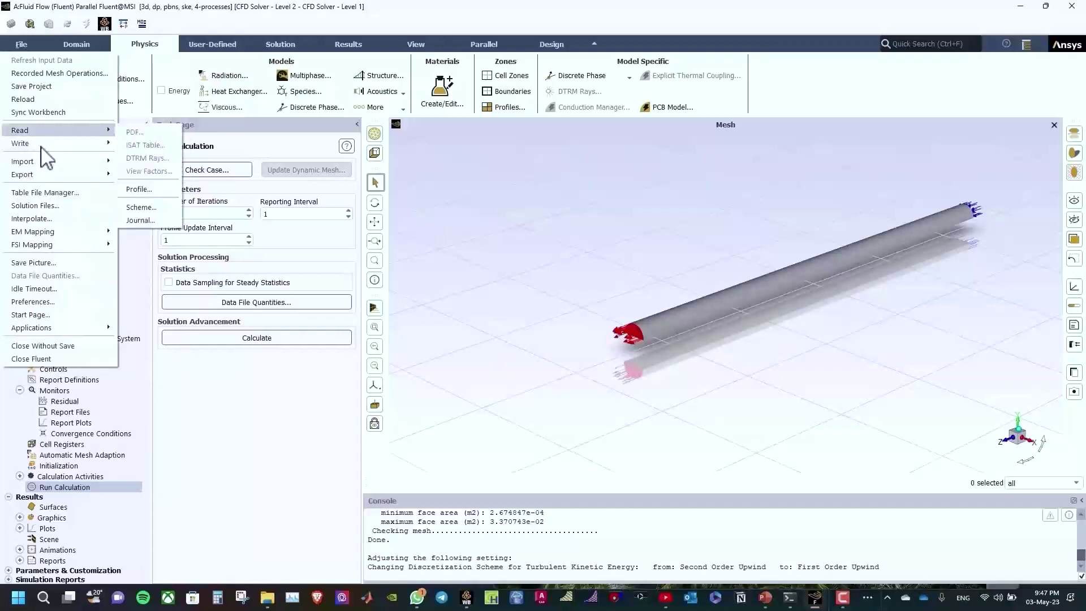
pyautogui.moveTo(44, 164)
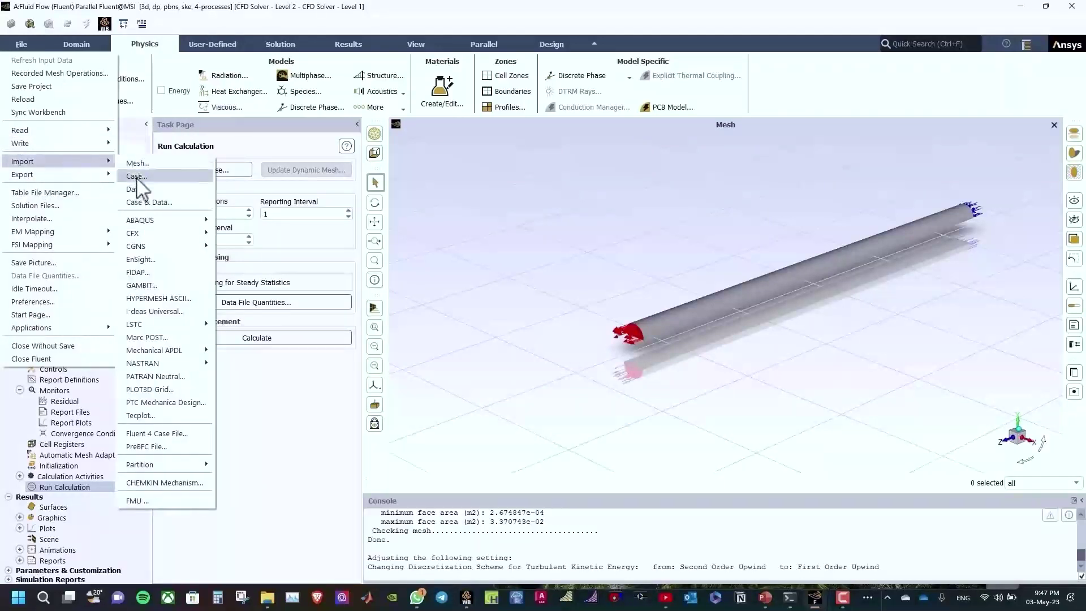
pyautogui.click(317, 220)
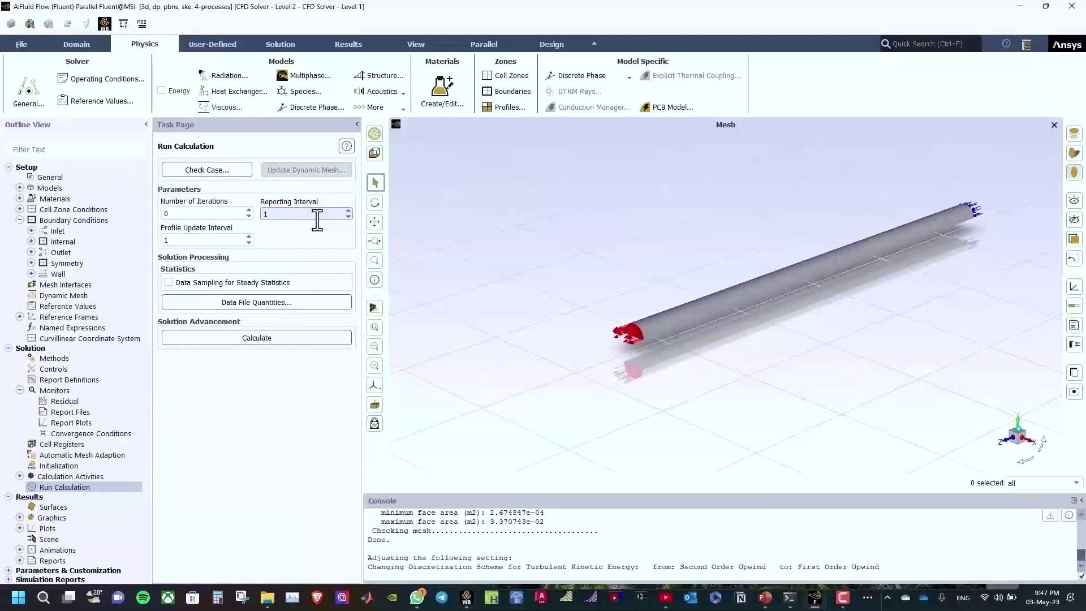
pyautogui.doubleClick(214, 213)
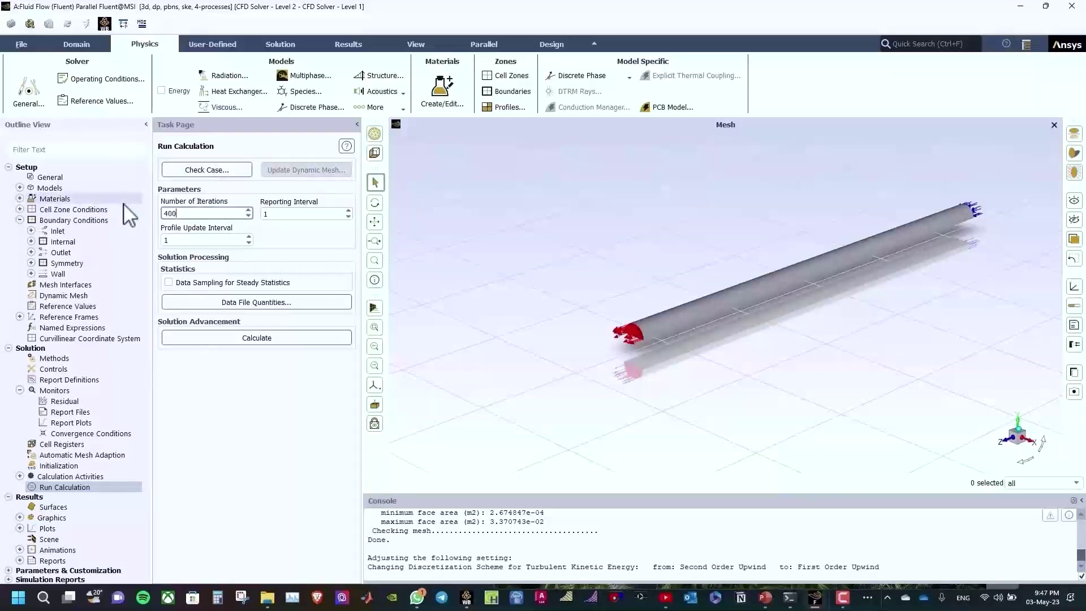
# Run the 400 iterations to completion and refresh the scaled residuals plot.
pyautogui.click(259, 339)
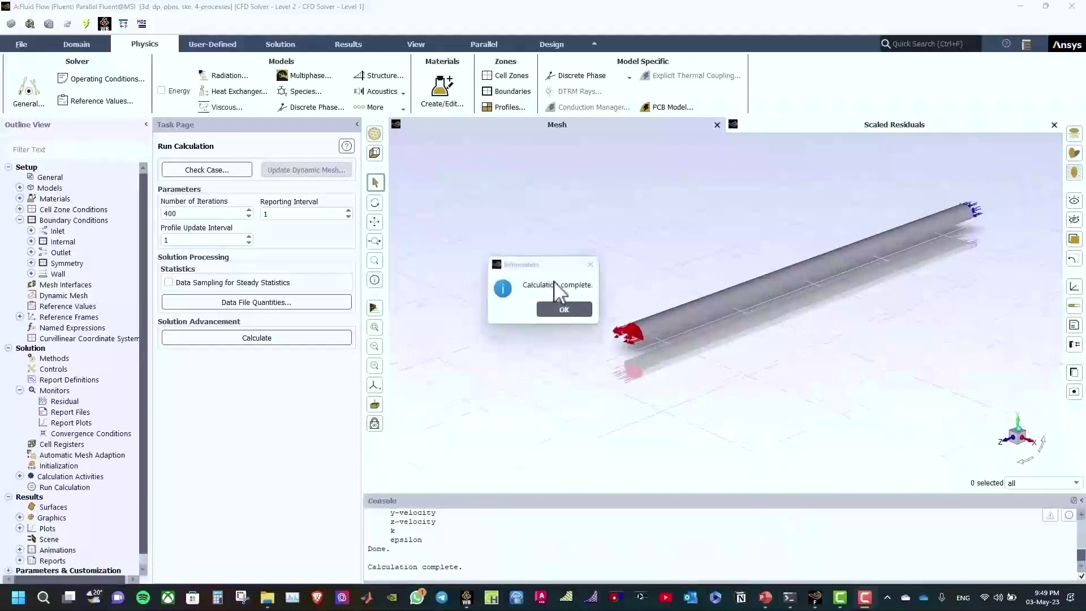
pyautogui.click(564, 306)
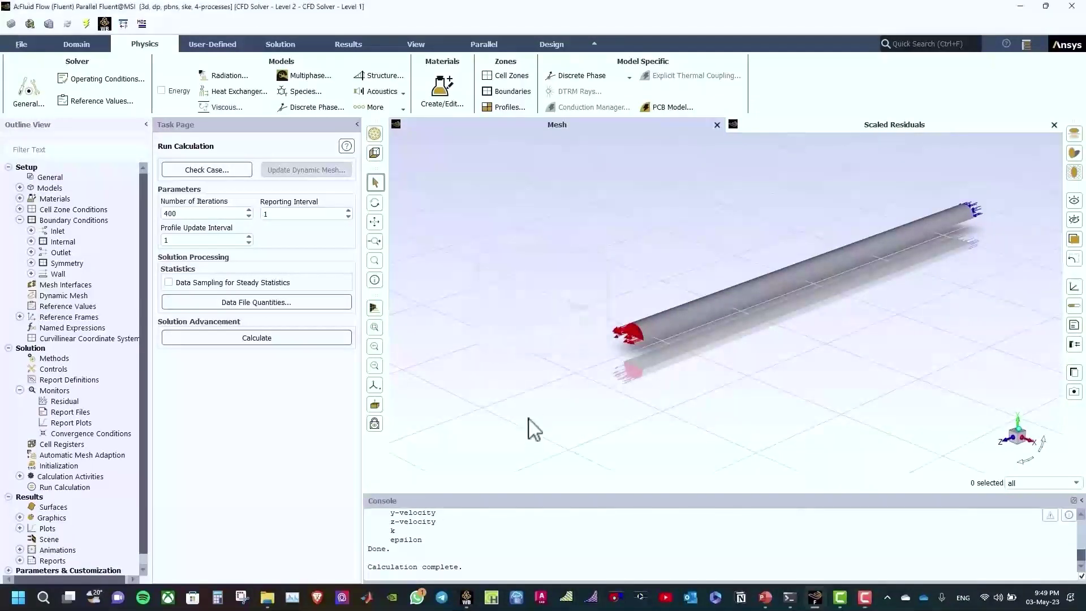
pyautogui.click(801, 136)
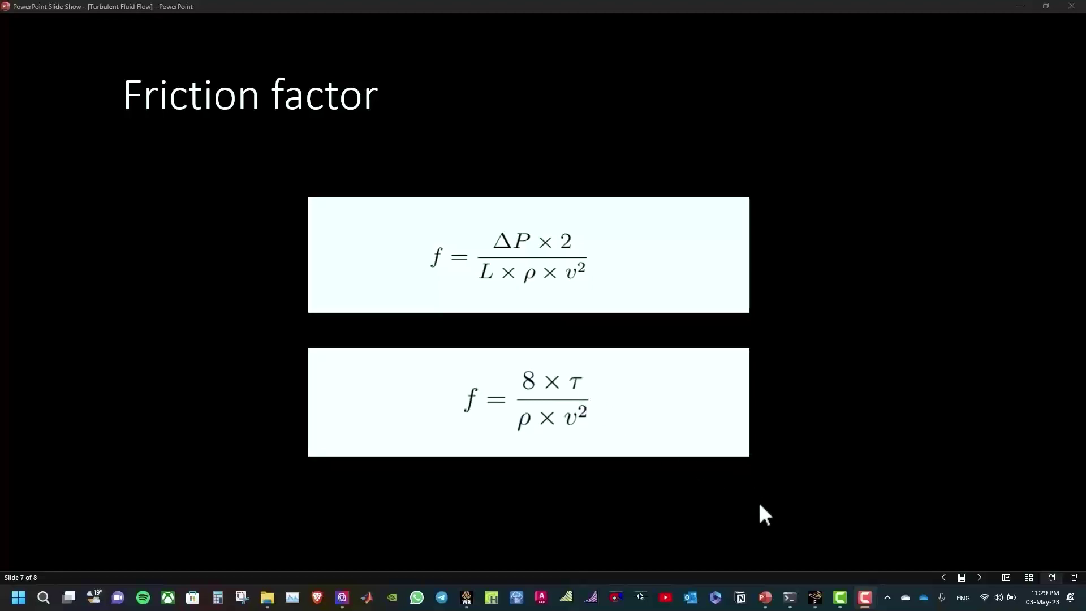
# Switch from the Friction factor slide back to Fluent via the taskbar icon.
pyautogui.click(815, 598)
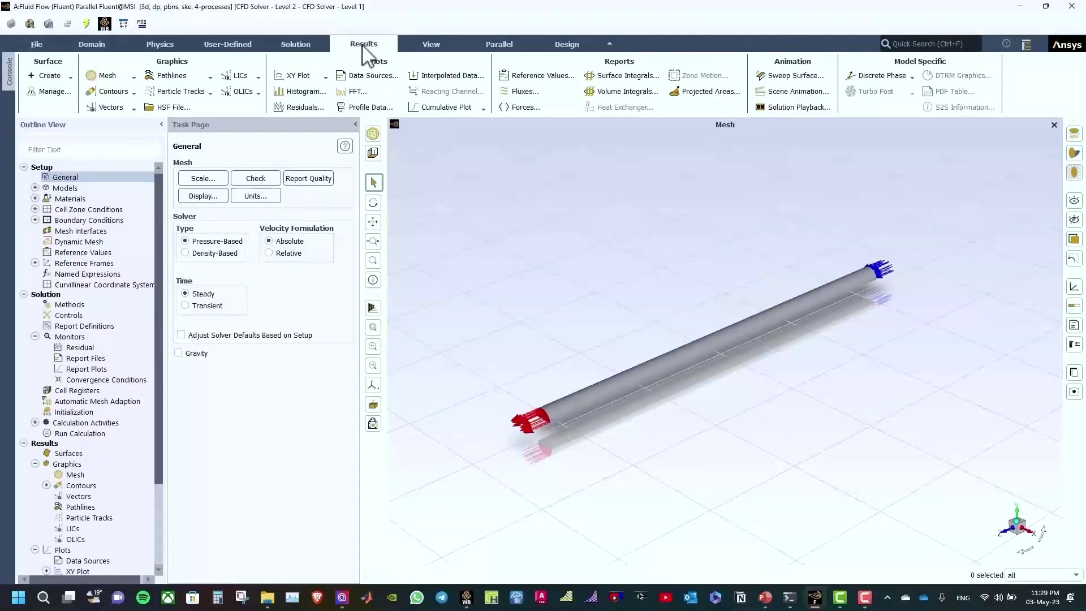
# Compute the area-weighted average Wall Shear Stress on the pipe wall: 0.0009259099 Pa.
pyautogui.click(618, 79)
pyautogui.moveTo(479, 219); pyautogui.dragTo(426, 223)
pyautogui.click(441, 251)
pyautogui.click(453, 308)
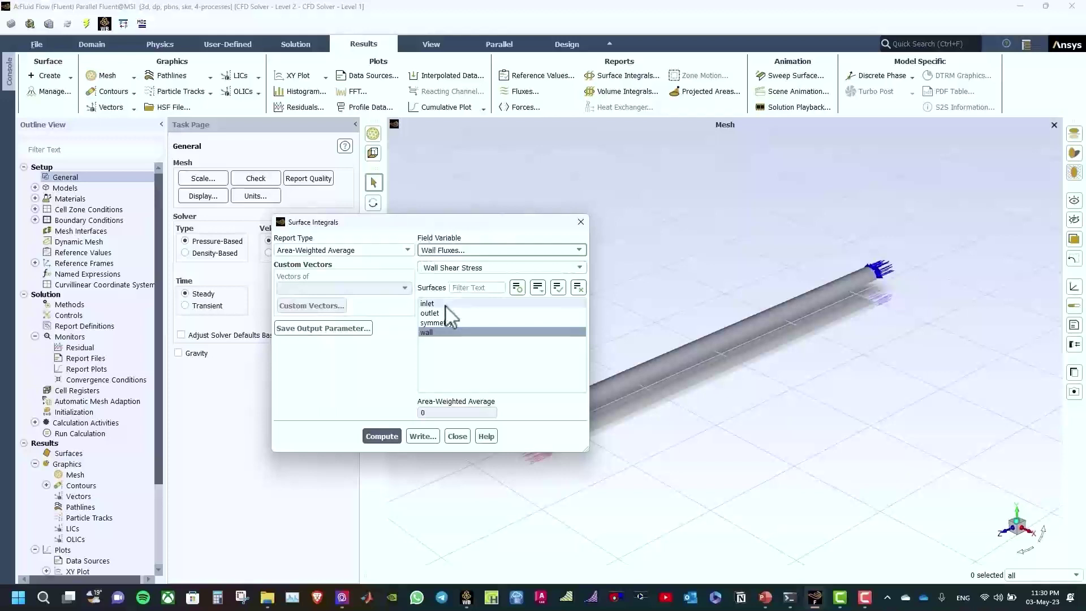
pyautogui.click(579, 268)
pyautogui.click(579, 268)
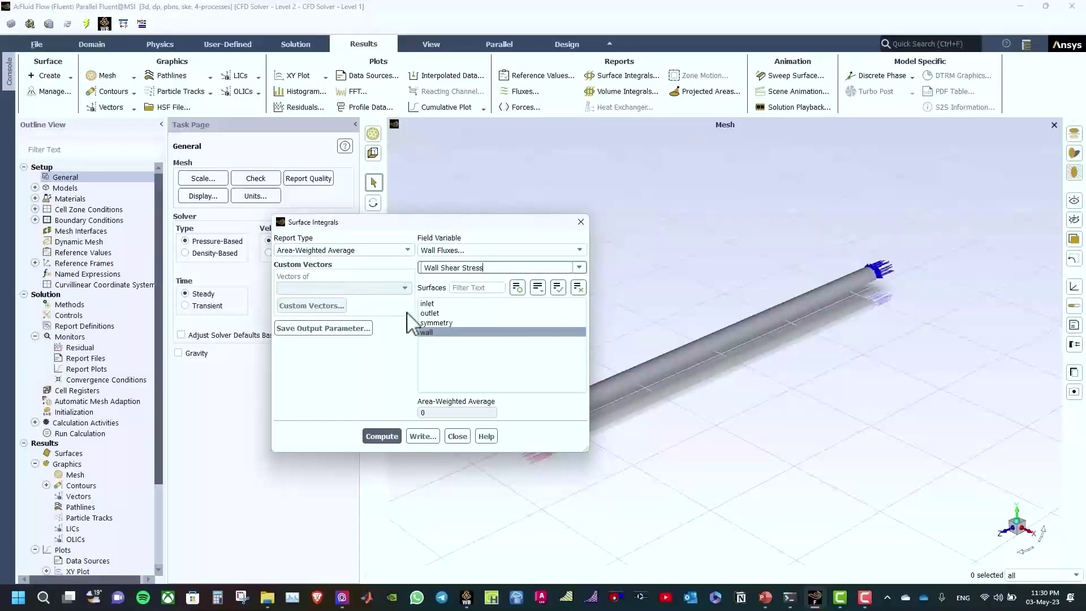
pyautogui.click(388, 434)
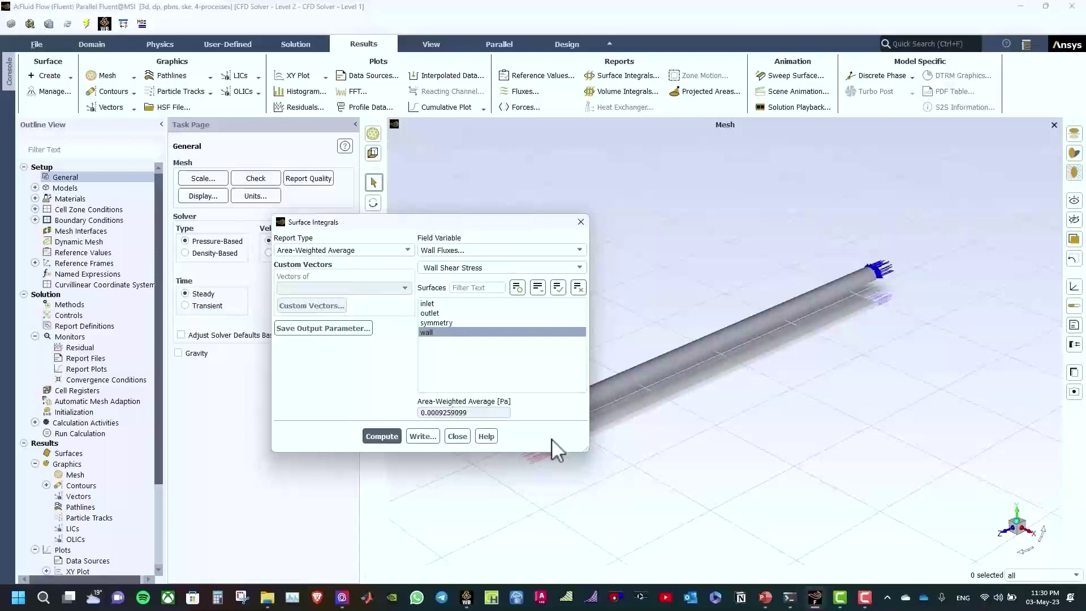
# Check the Friction factor slide, then return to Fluent's surface integrals field variables.
pyautogui.click(763, 598)
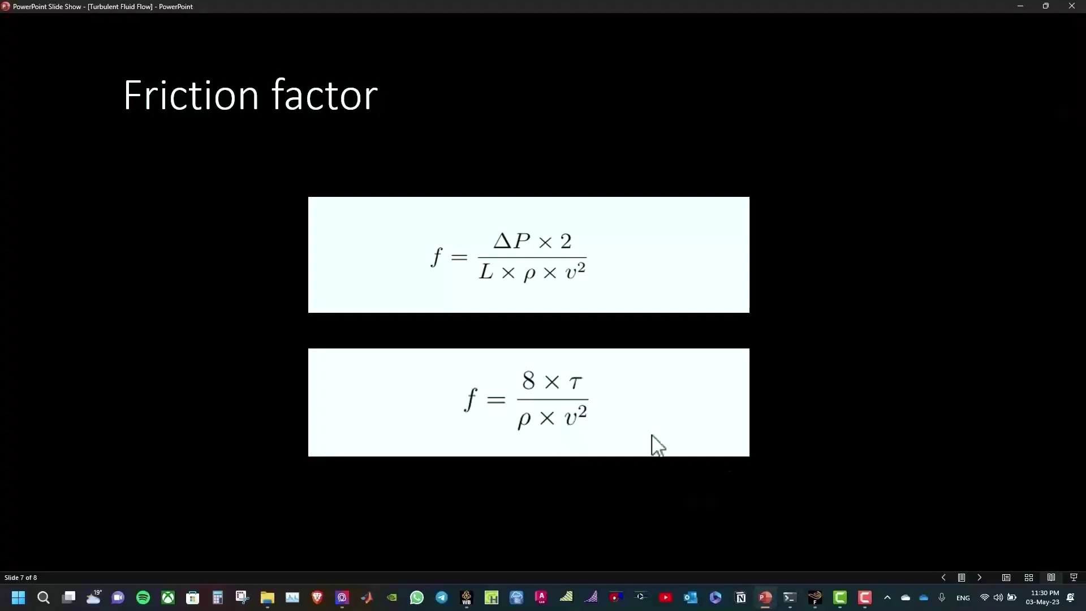
pyautogui.click(814, 597)
pyautogui.click(453, 250)
# Compute the outlet's mass-weighted average velocity magnitude (0.01563222 m/s) and show the Results slide.
pyautogui.click(447, 283)
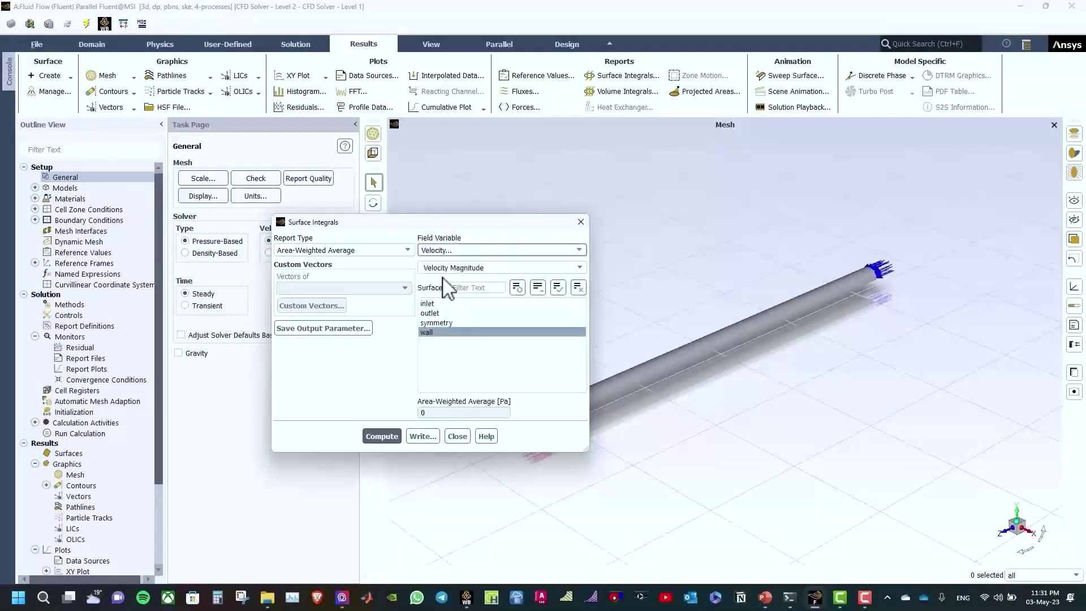
pyautogui.click(557, 287)
pyautogui.click(462, 313)
pyautogui.click(402, 250)
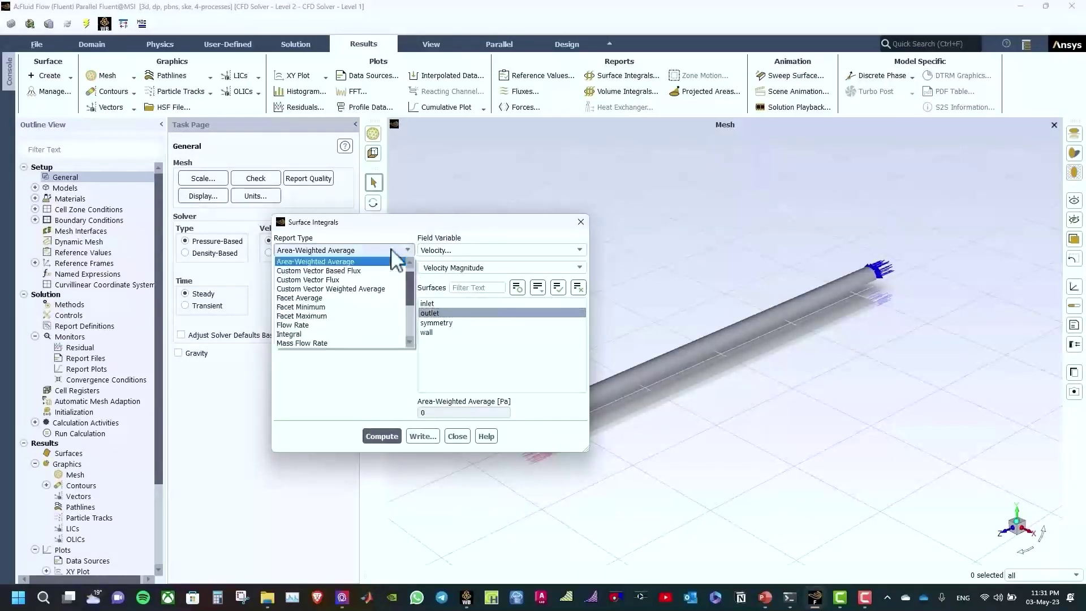
pyautogui.scroll(-2, 352, 296)
pyautogui.click(342, 274)
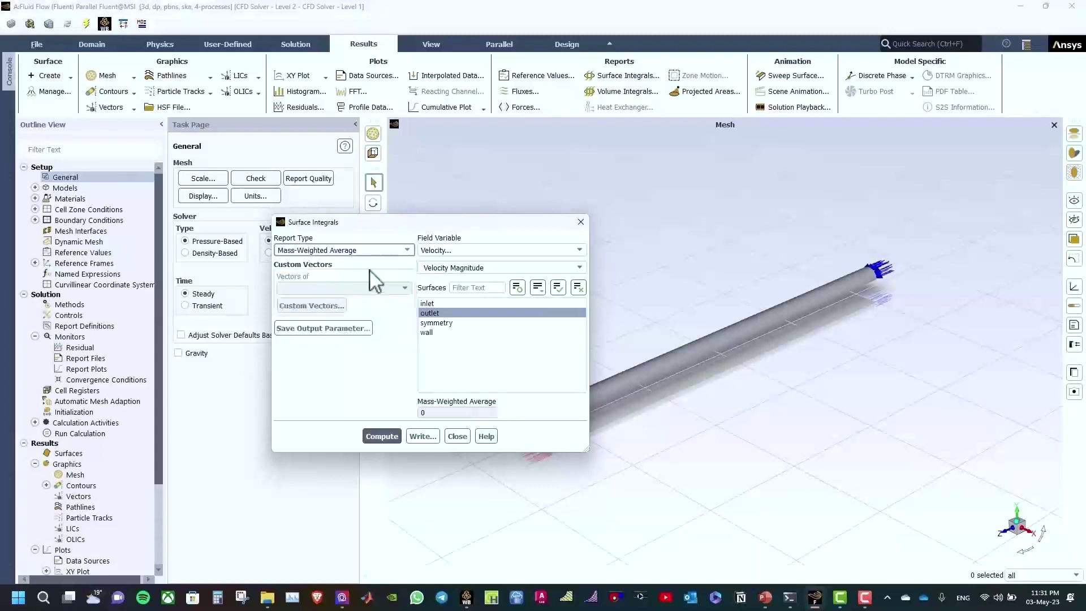
pyautogui.click(381, 436)
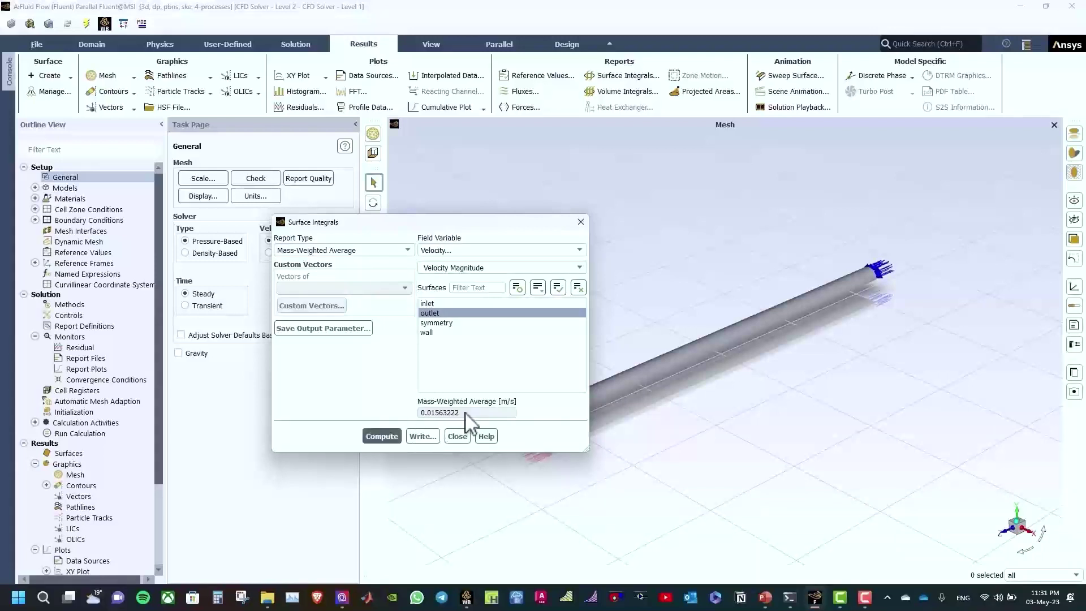
pyautogui.moveTo(461, 412); pyautogui.dragTo(413, 411)
pyautogui.click(765, 598)
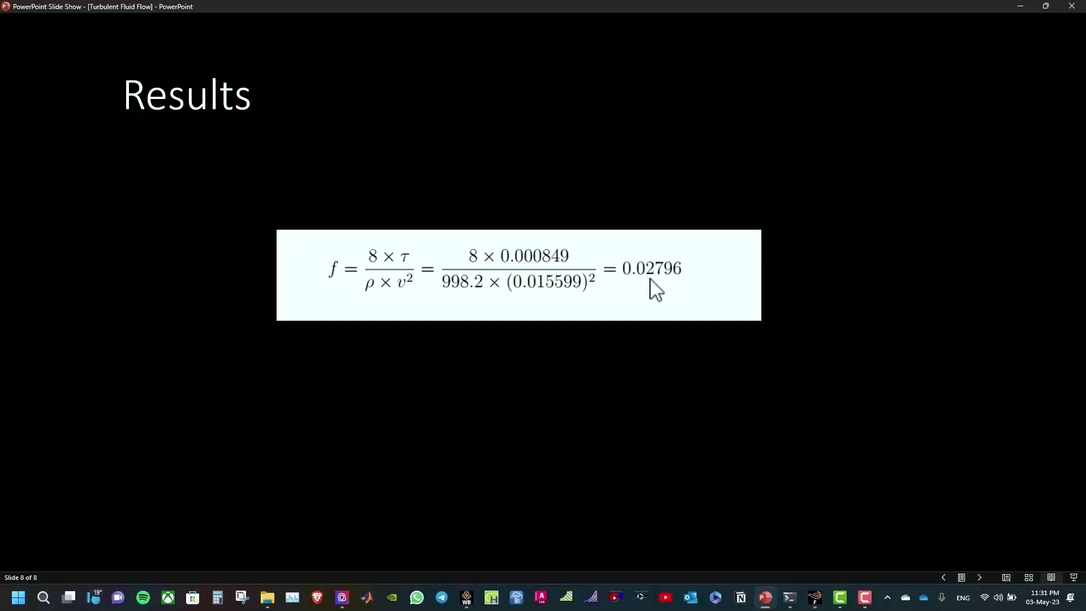
# Switch from the PowerPoint Results slide back to the Fluent window.
pyautogui.hotkey('alt', 'Tab')
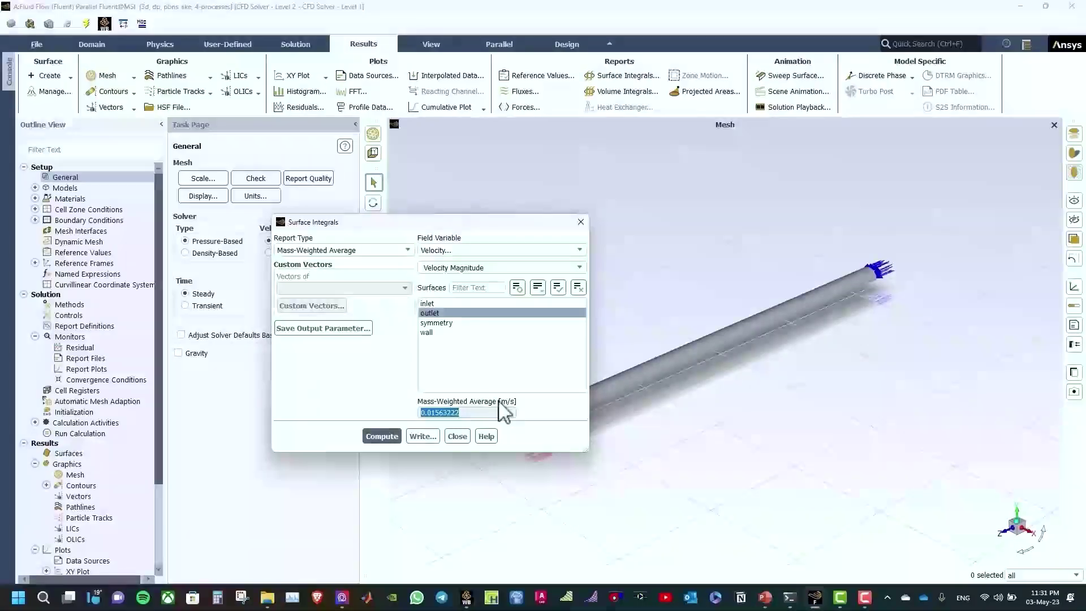
# Close Surface Integrals and confirm the Viscous model is Standard k-epsilon with Enhanced Wall Treatment.
pyautogui.click(455, 436)
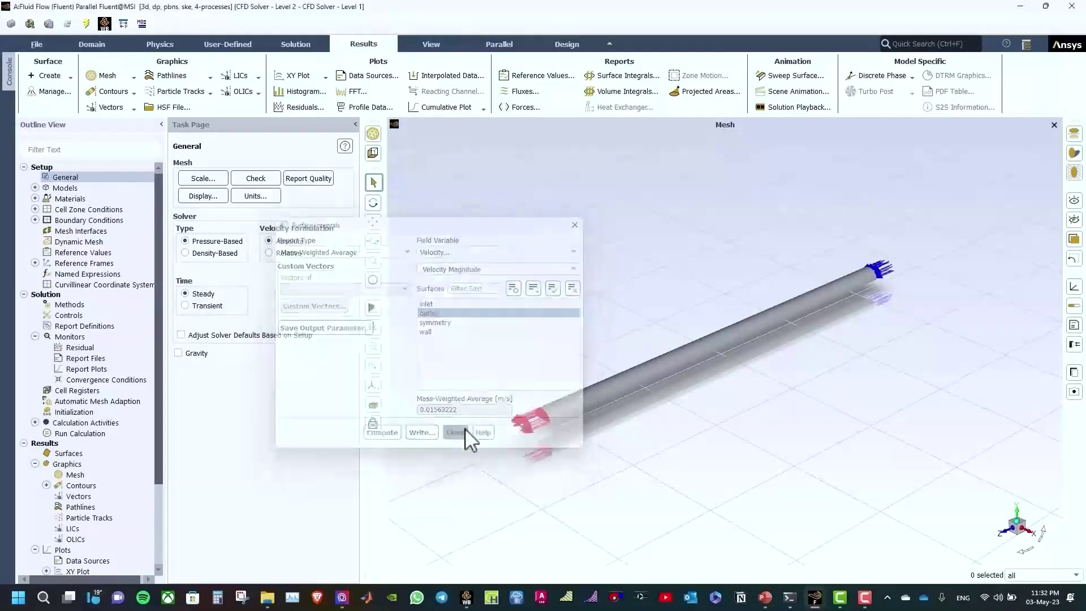
pyautogui.doubleClick(65, 188)
pyautogui.doubleClick(92, 220)
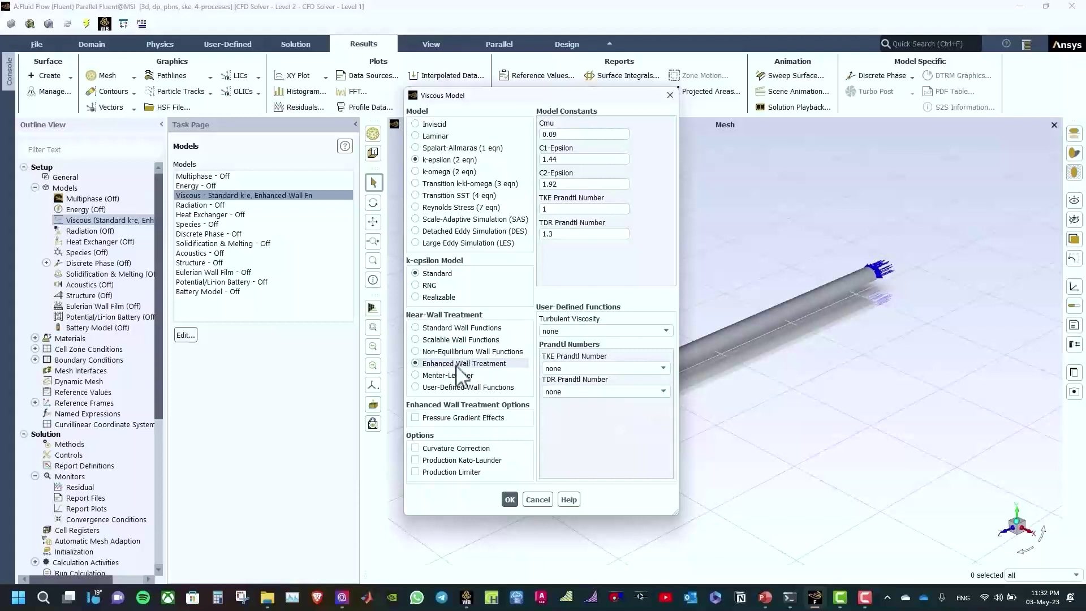
pyautogui.click(509, 500)
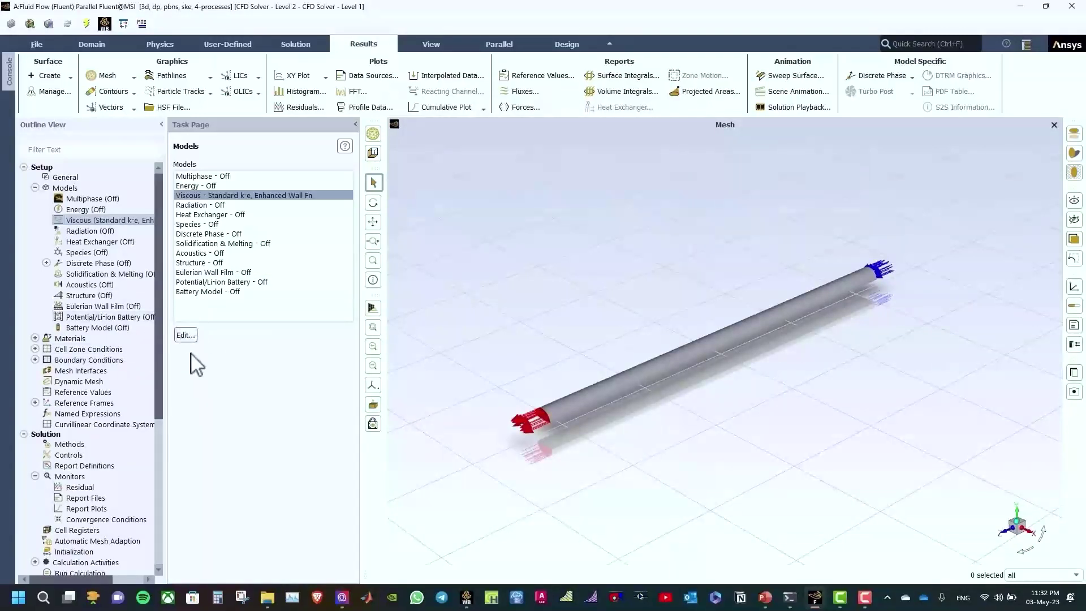
# Compute the area-weighted average Wall Yplus on the wall surface only: 2.360534.
pyautogui.scroll(-2, 107, 433)
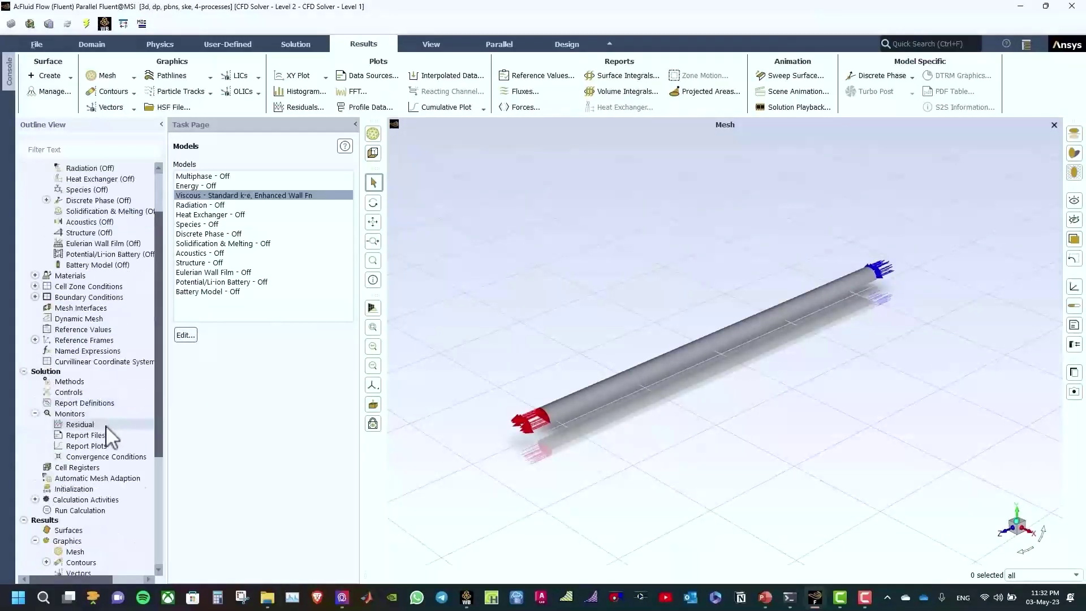
pyautogui.click(631, 80)
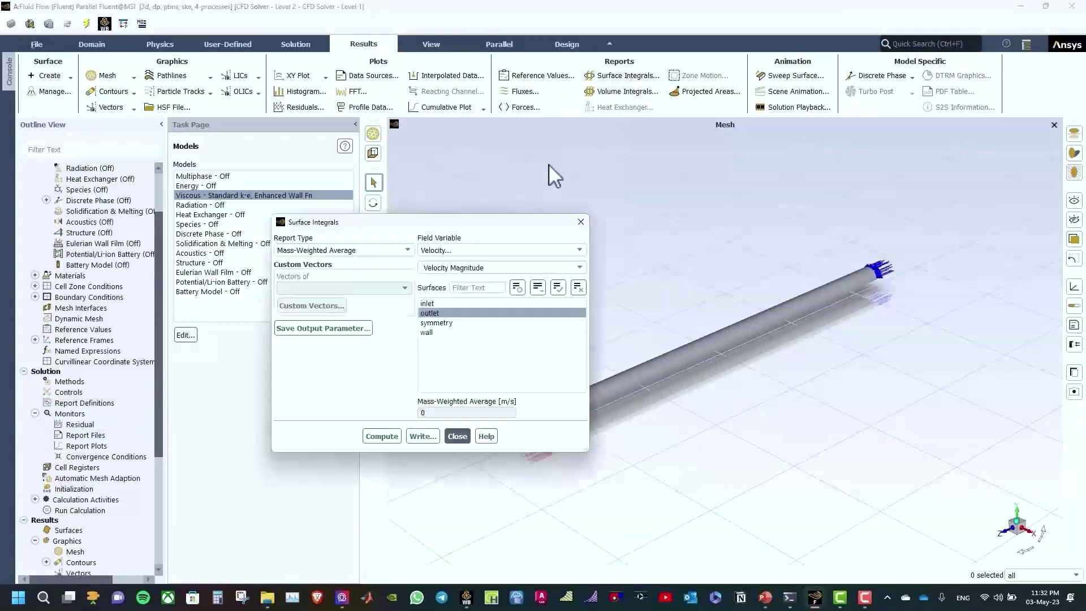
pyautogui.click(461, 249)
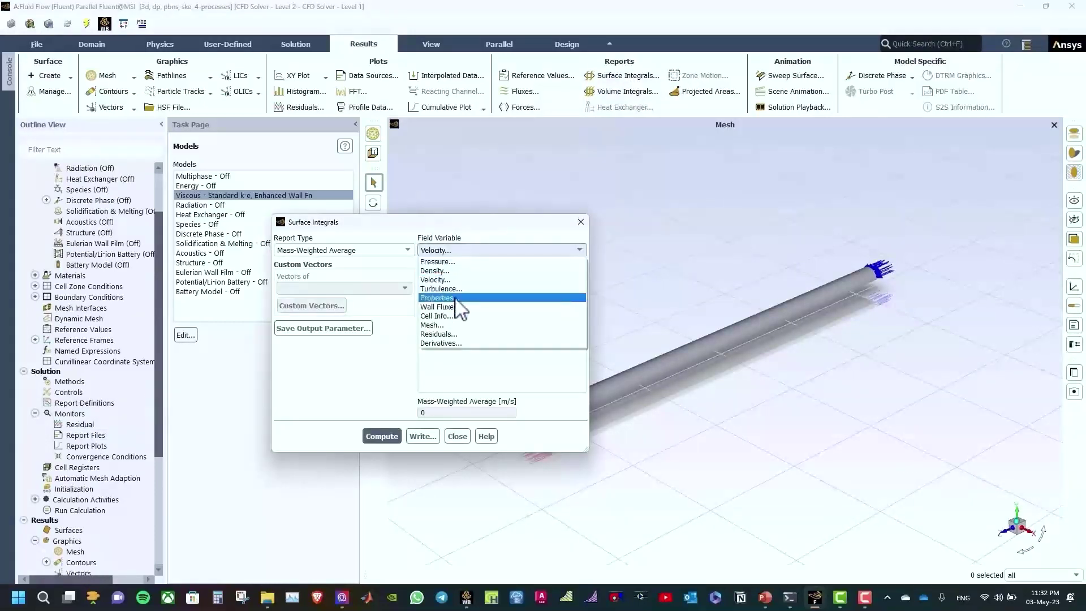
pyautogui.click(460, 289)
pyautogui.click(579, 267)
pyautogui.click(477, 356)
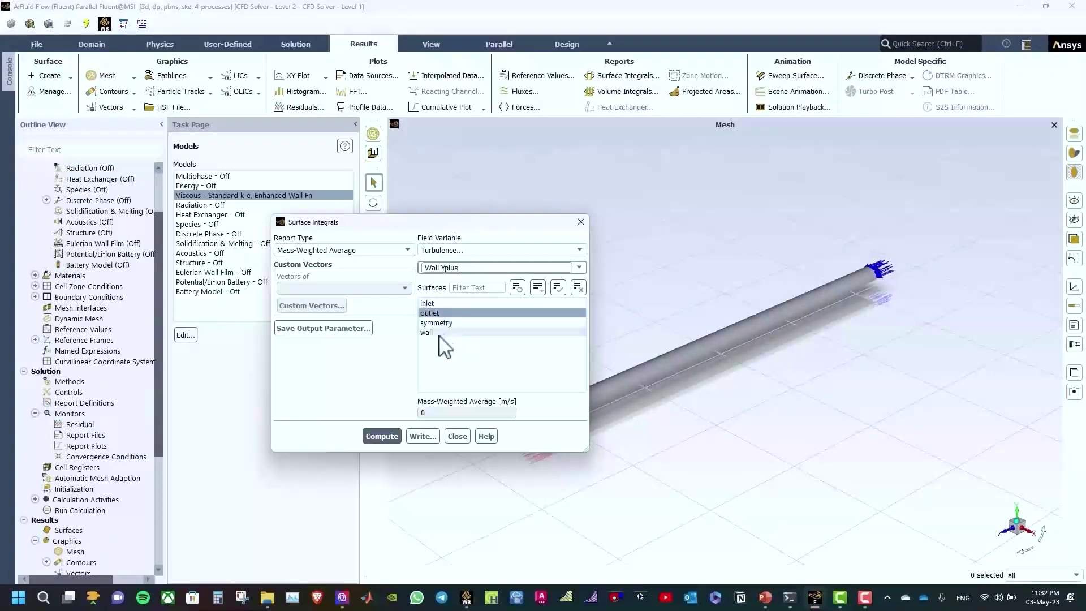
pyautogui.click(578, 287)
pyautogui.click(506, 332)
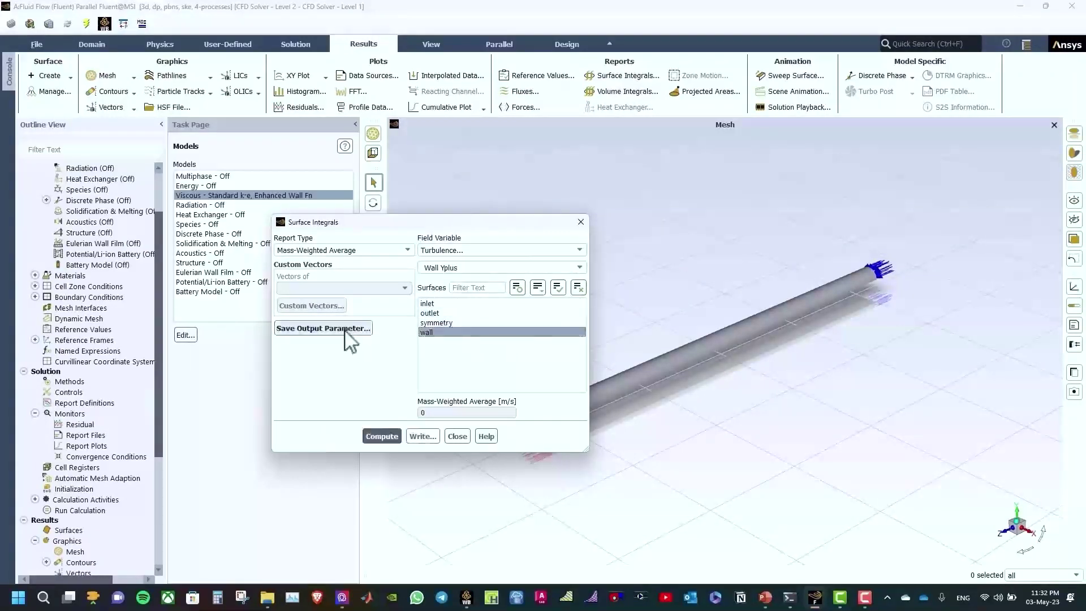
pyautogui.click(368, 250)
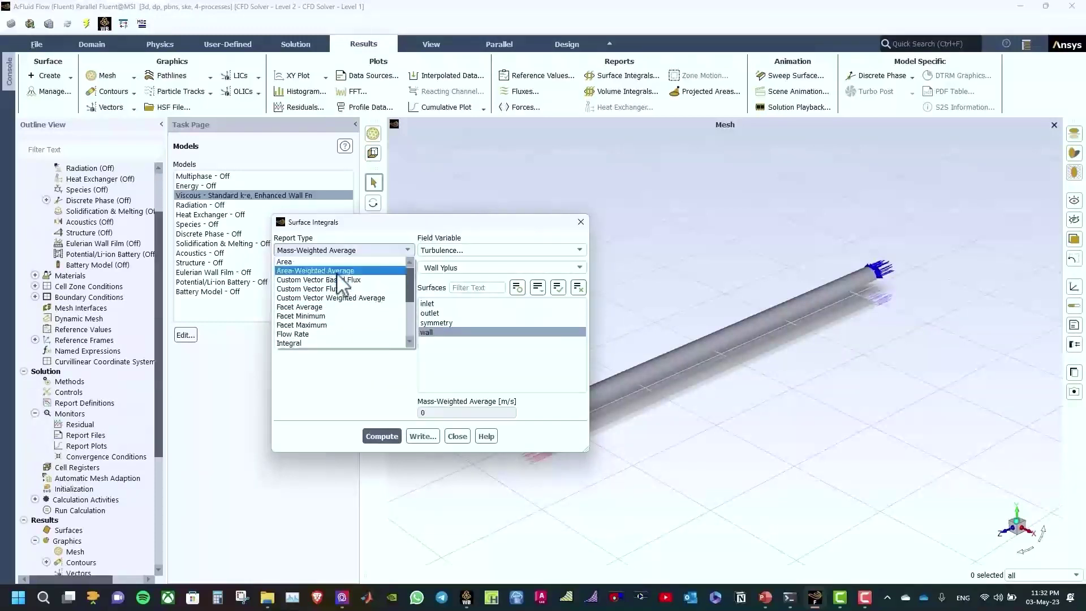
pyautogui.click(352, 279)
pyautogui.click(382, 436)
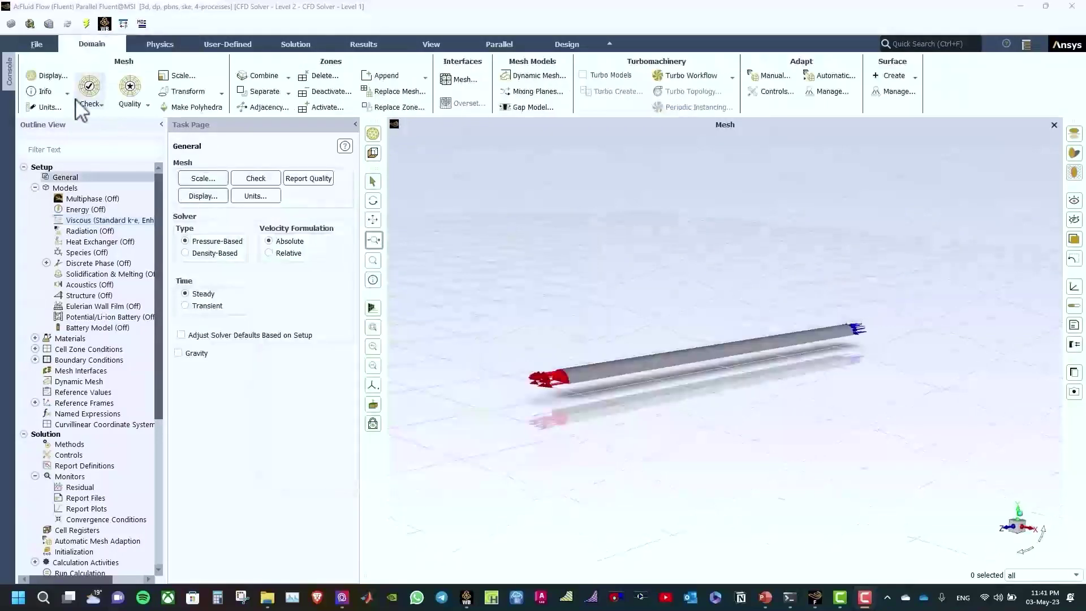
# Mirror the pipe display across the symmetry plane using the Views dialog.
pyautogui.click(441, 45)
pyautogui.click(51, 76)
pyautogui.click(399, 329)
pyautogui.moveTo(399, 292); pyautogui.dragTo(278, 221)
pyautogui.click(172, 396)
pyautogui.scroll(8, 570, 392)
pyautogui.scroll(-10, 600, 396)
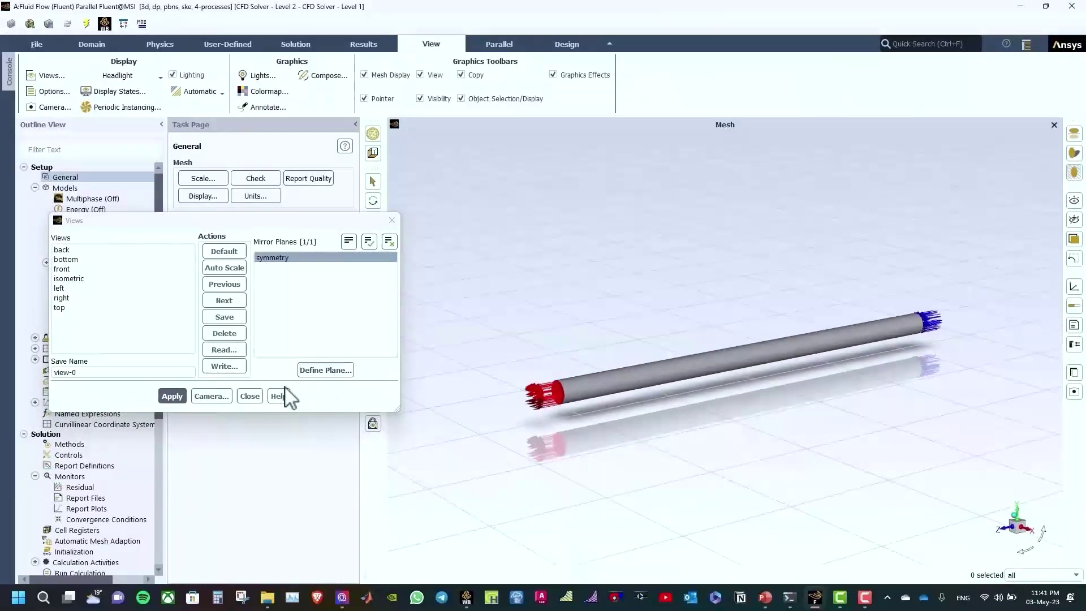
pyautogui.click(250, 396)
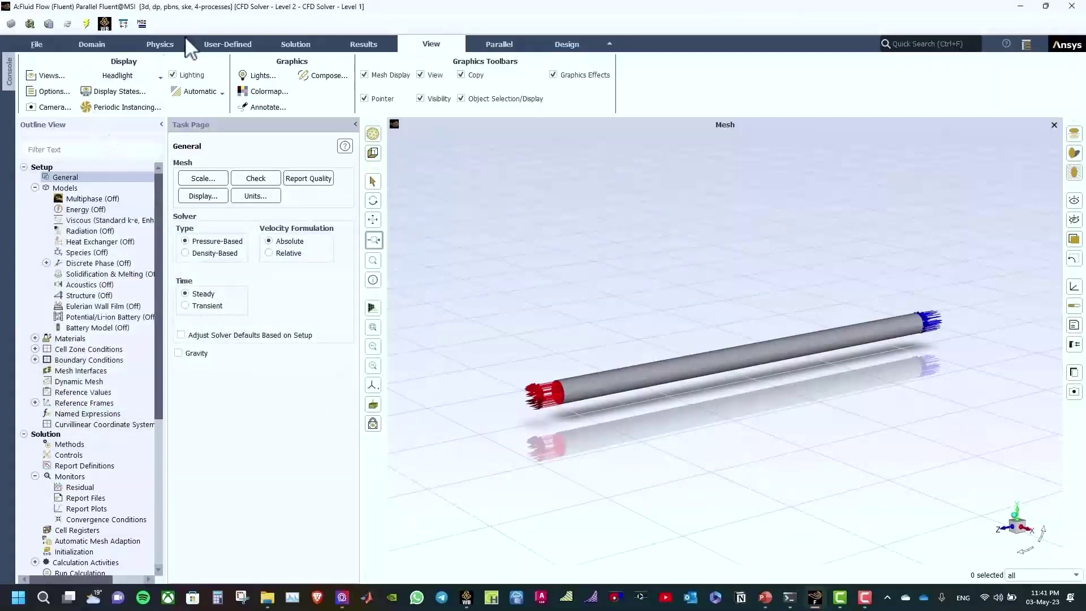
# Create the YZ plane surface plane-6 at X = 0 m through the pipe.
pyautogui.click(363, 45)
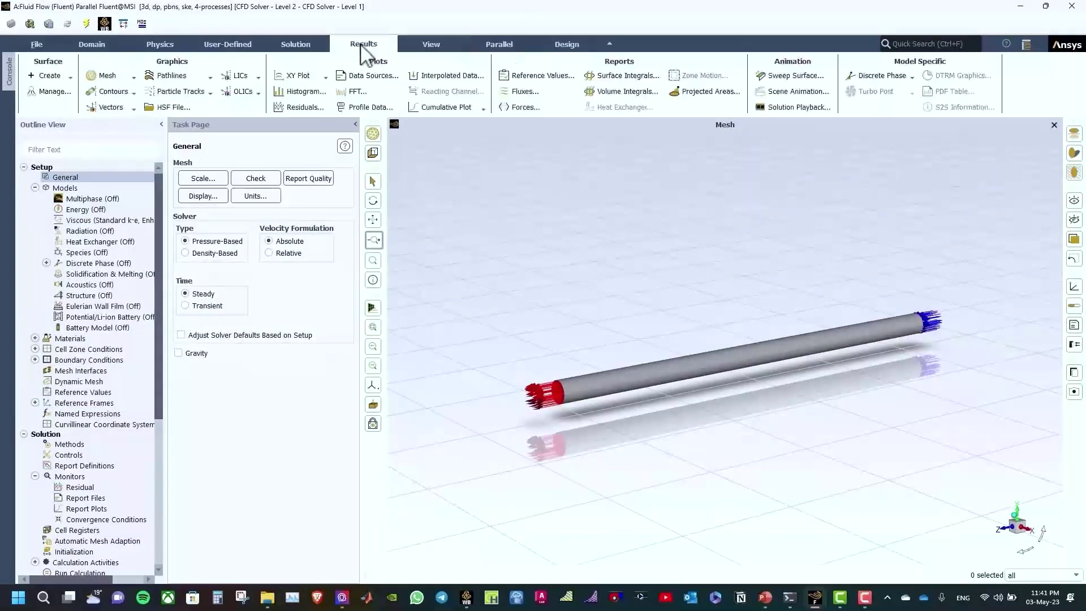
pyautogui.click(49, 76)
pyautogui.click(50, 160)
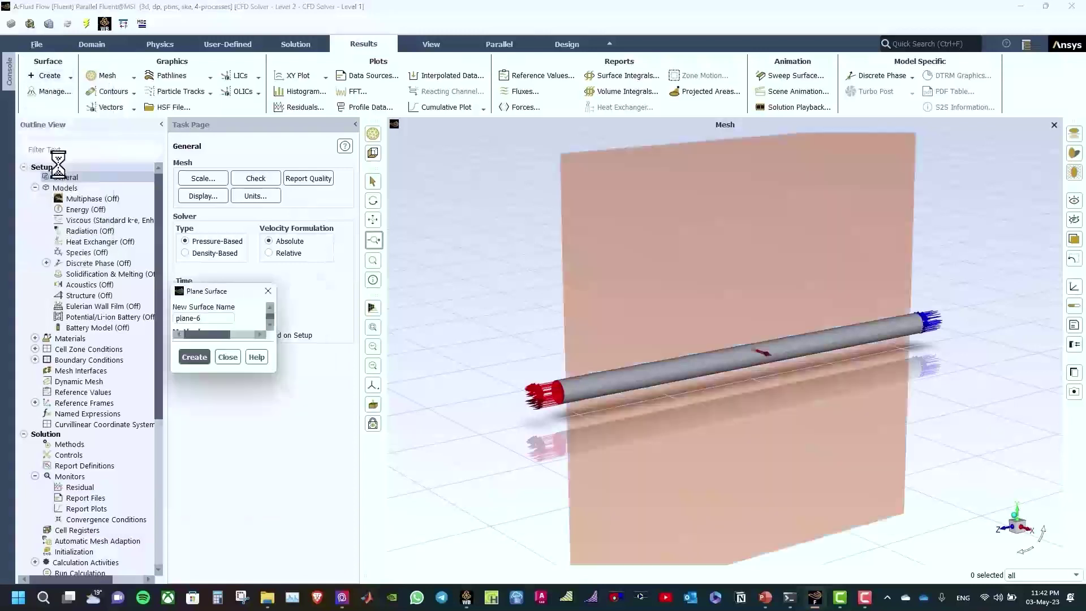
pyautogui.moveTo(583, 270); pyautogui.dragTo(555, 280)
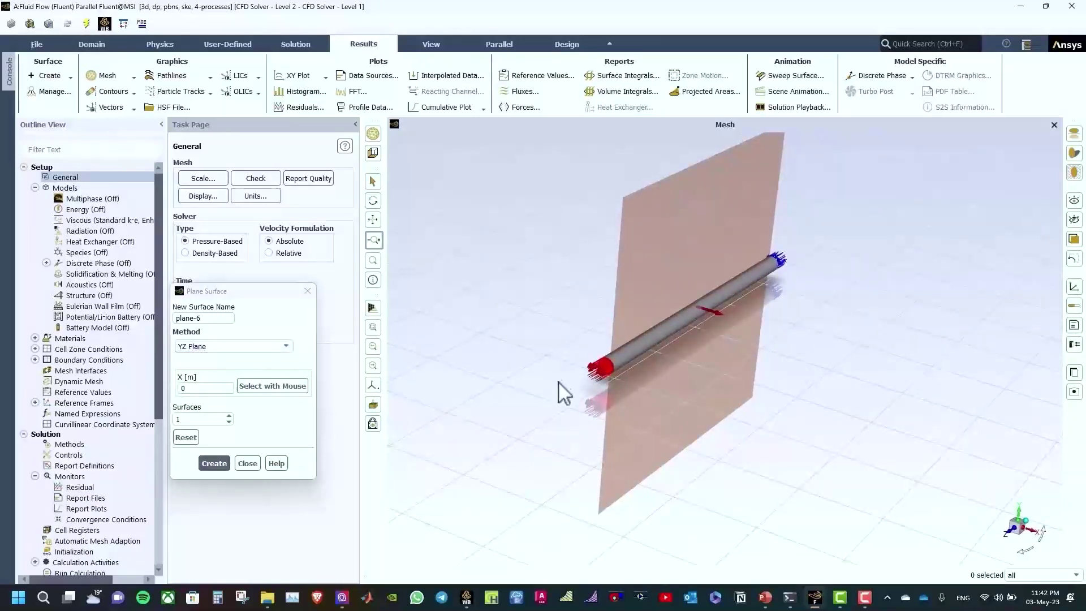
pyautogui.moveTo(558, 380); pyautogui.dragTo(598, 330)
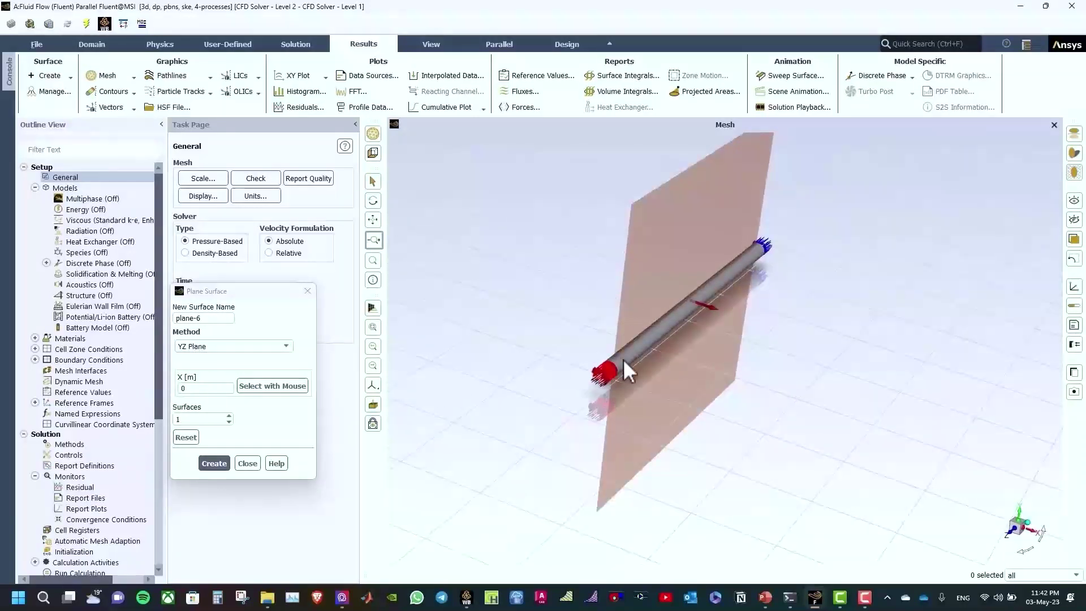
pyautogui.click(213, 463)
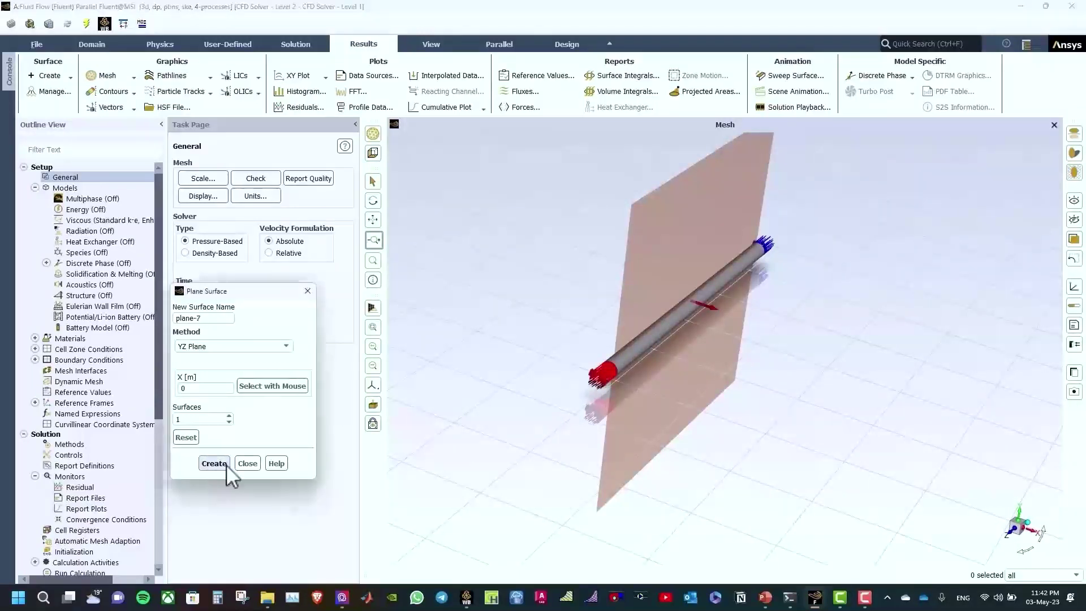
pyautogui.click(247, 464)
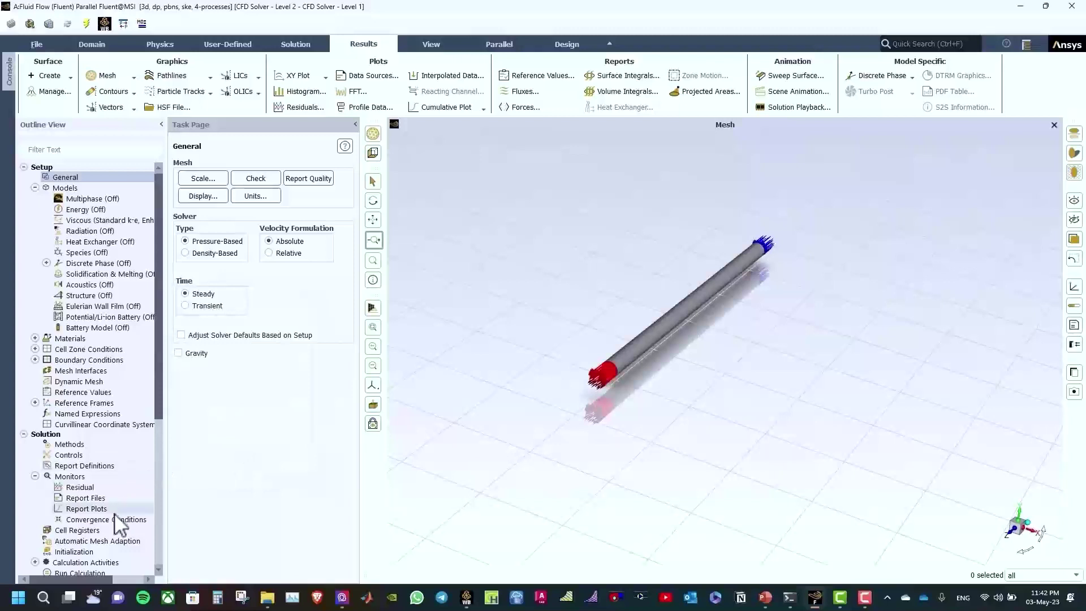
# Display filled velocity-magnitude contours (contour-4) on plane-6, ranging 0 to 1.79e-02 m/s.
pyautogui.scroll(-3, 117, 526)
pyautogui.doubleClick(90, 530)
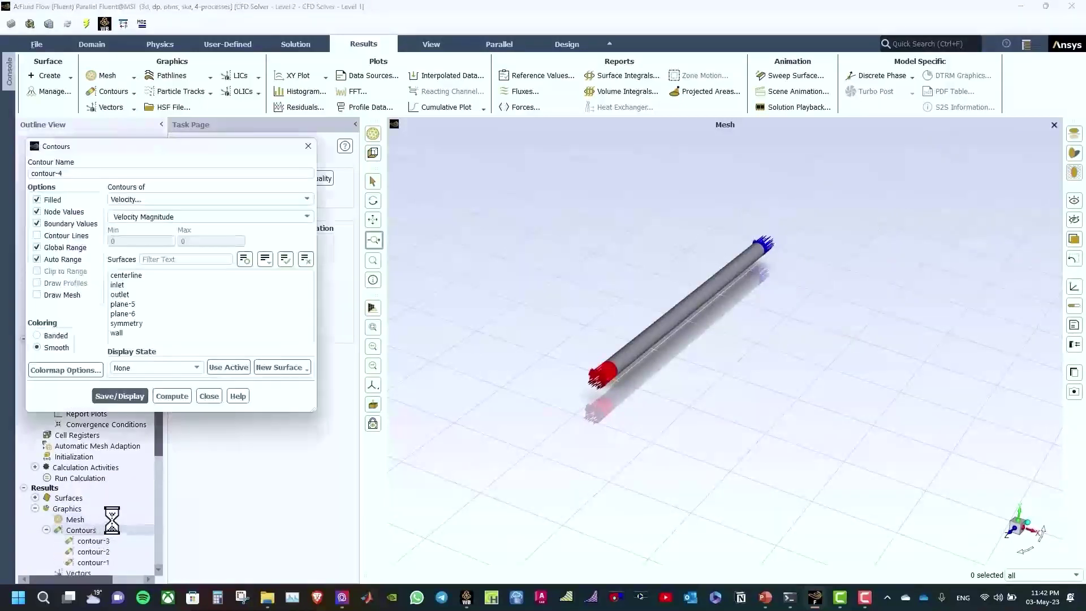
pyautogui.click(133, 314)
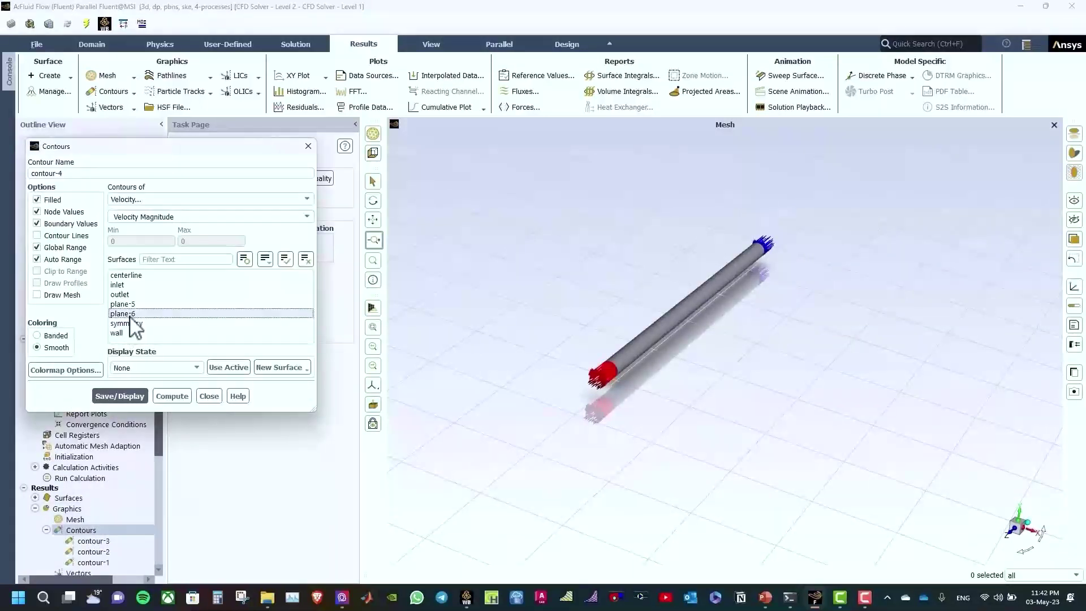
pyautogui.click(132, 396)
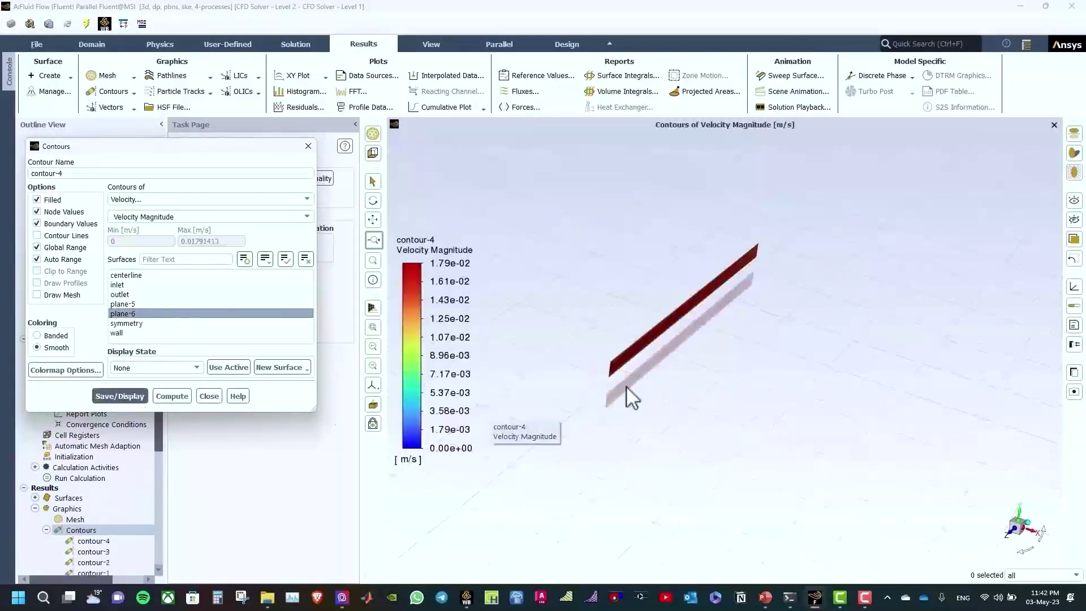
pyautogui.moveTo(628, 395); pyautogui.dragTo(613, 371)
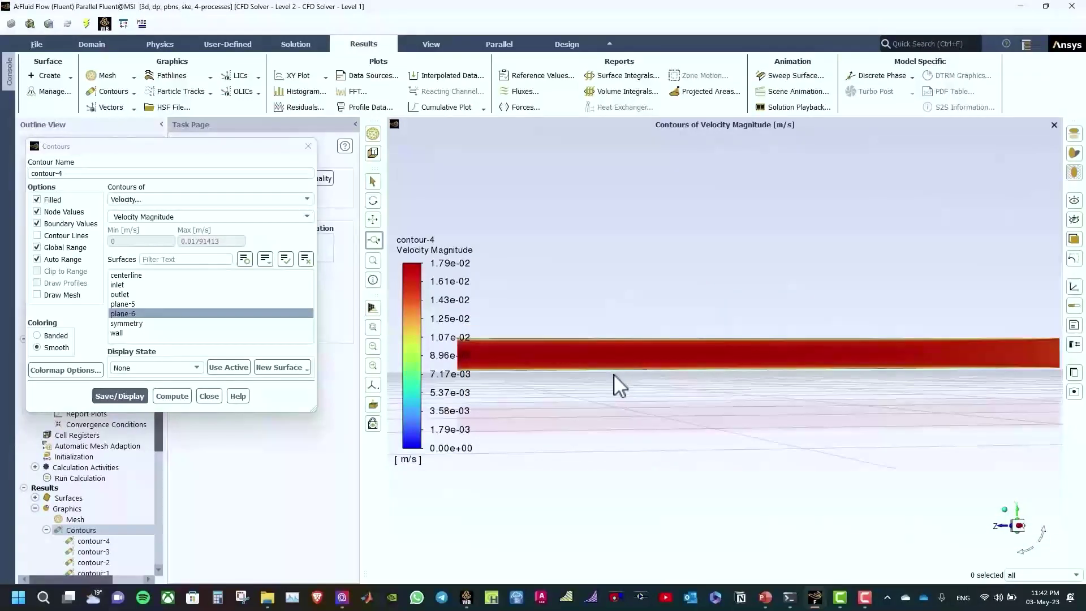
# Close the contours and display velocity vectors vector-2 on plane-6.
pyautogui.click(210, 395)
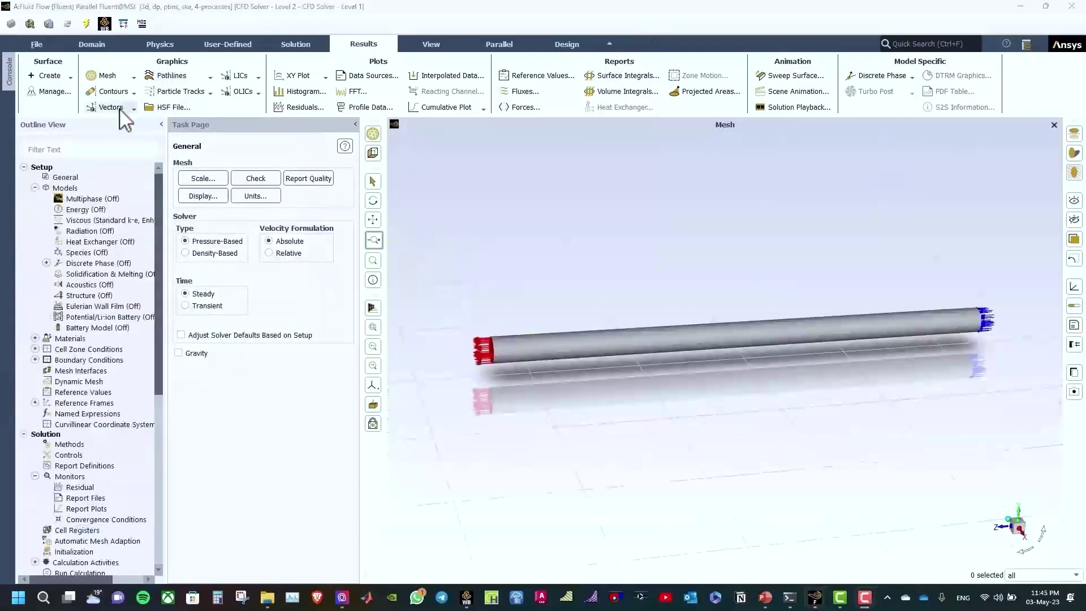
pyautogui.click(132, 109)
pyautogui.click(113, 121)
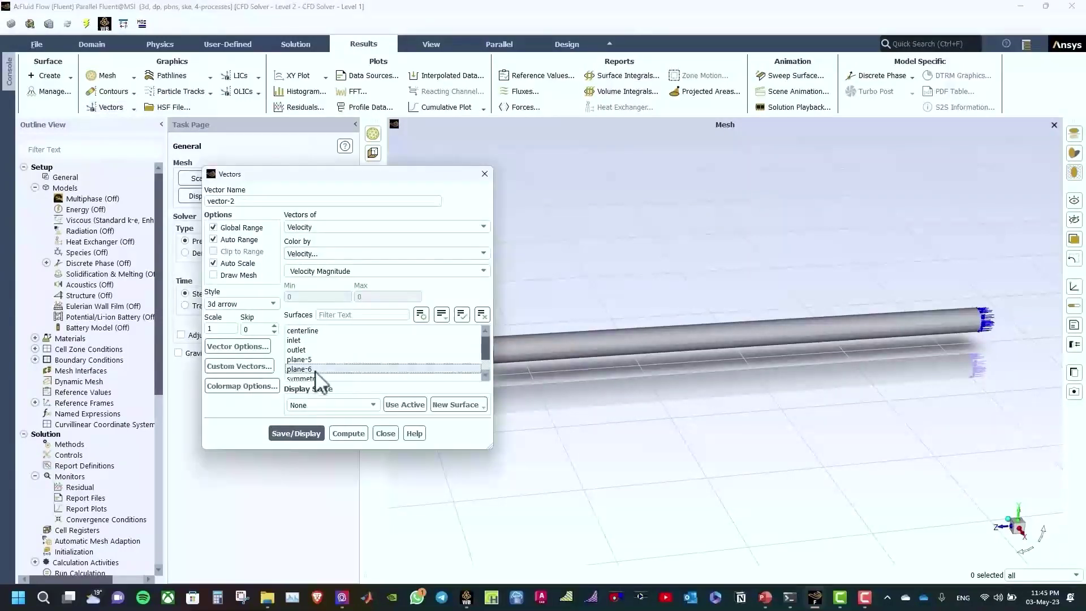
pyautogui.click(297, 369)
pyautogui.click(296, 434)
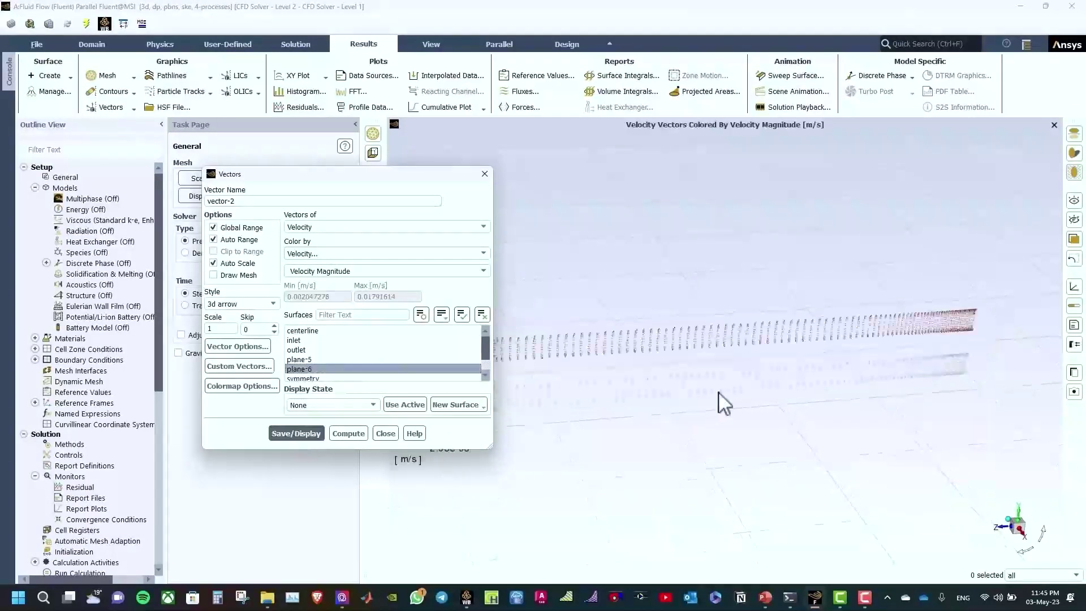
pyautogui.moveTo(720, 405); pyautogui.dragTo(722, 383)
# Switch vector-2 to plain arrow style, coloured by velocity magnitude, and redraw it.
pyautogui.click(235, 304)
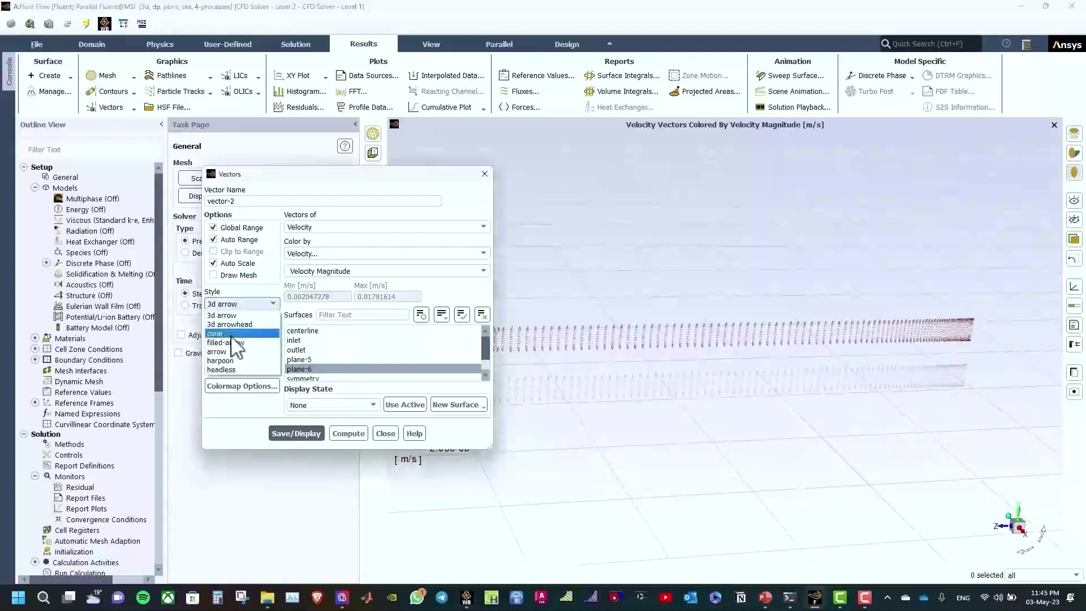
pyautogui.click(235, 351)
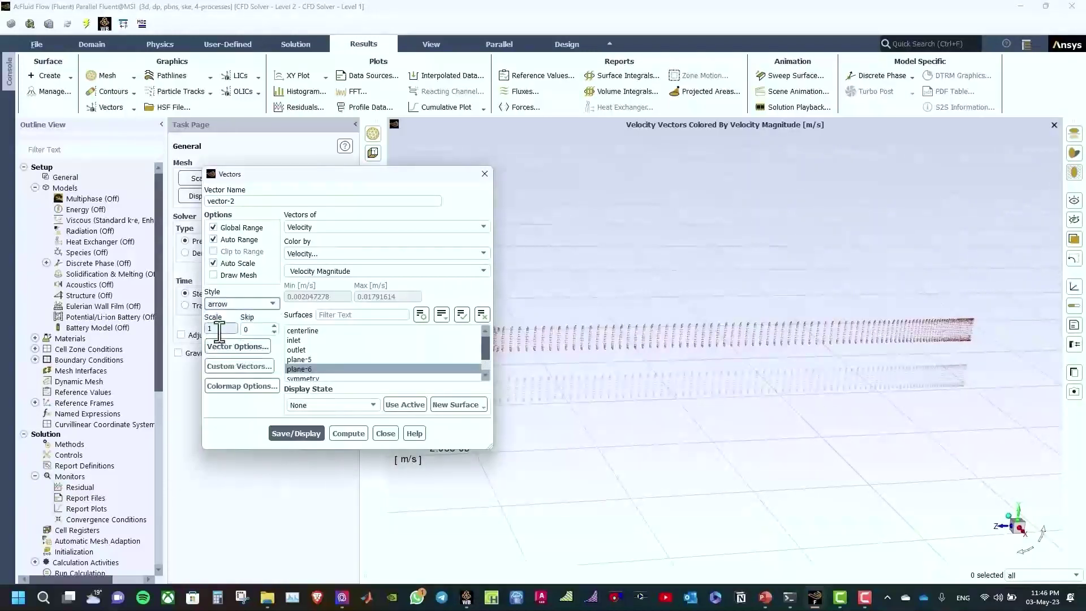
pyautogui.click(285, 433)
pyautogui.click(385, 433)
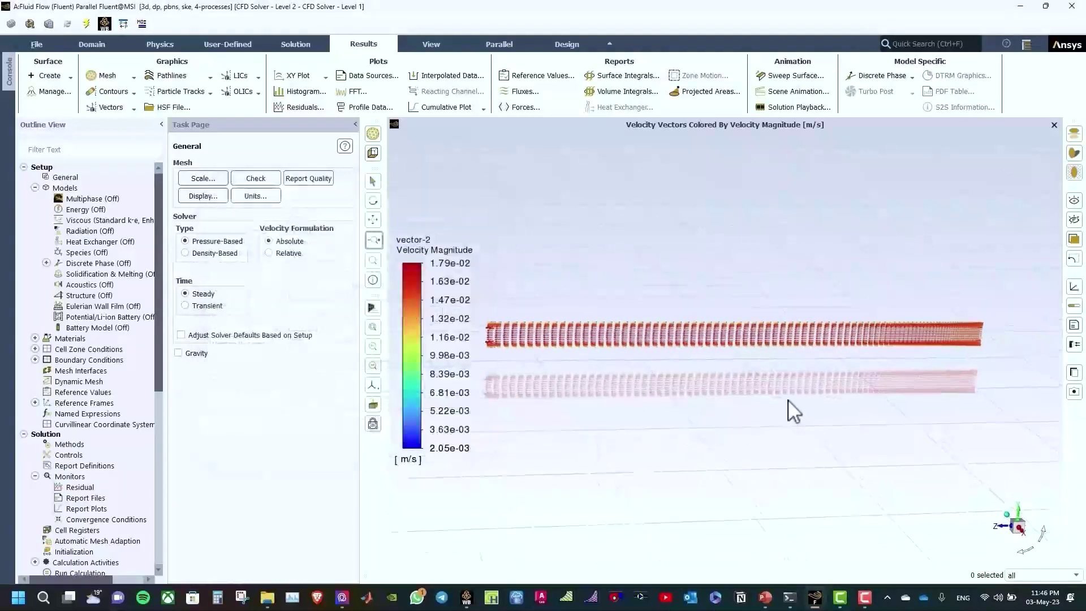
pyautogui.scroll(5, 843, 368)
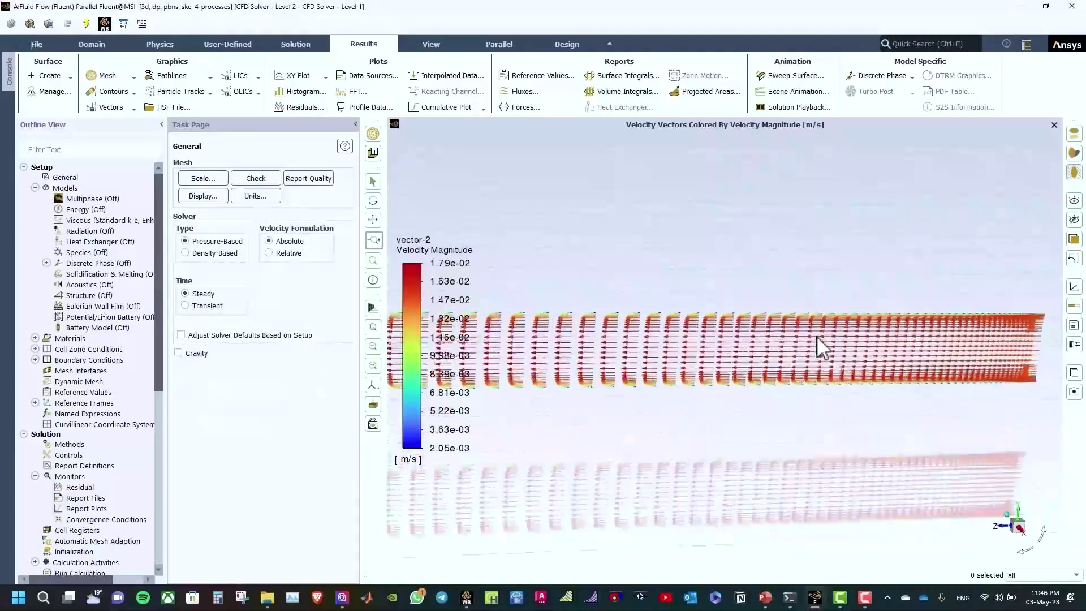
pyautogui.scroll(-6, 817, 337)
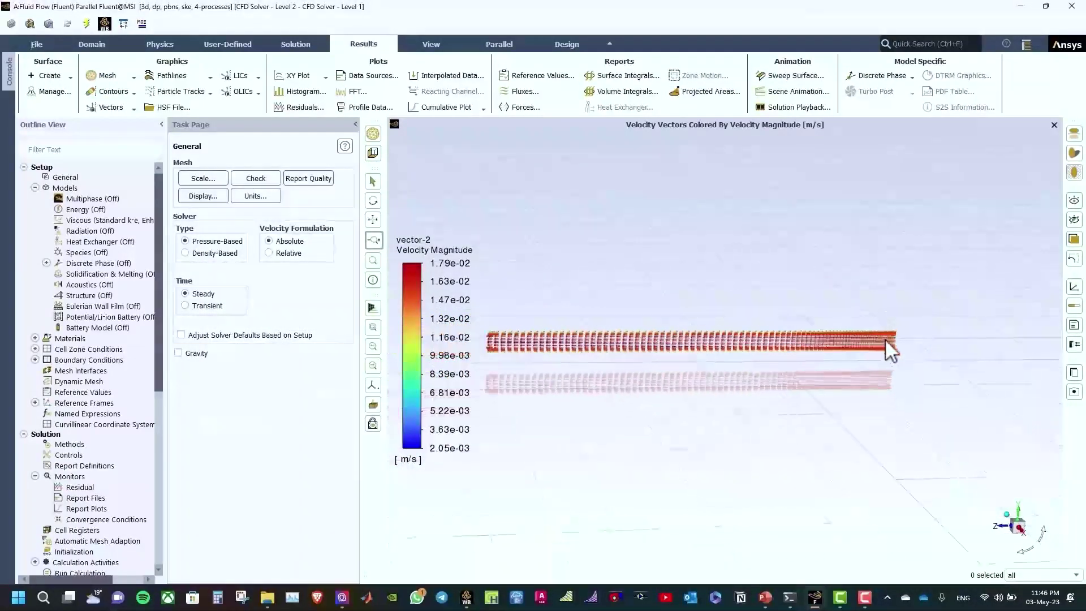
pyautogui.scroll(5, 884, 338)
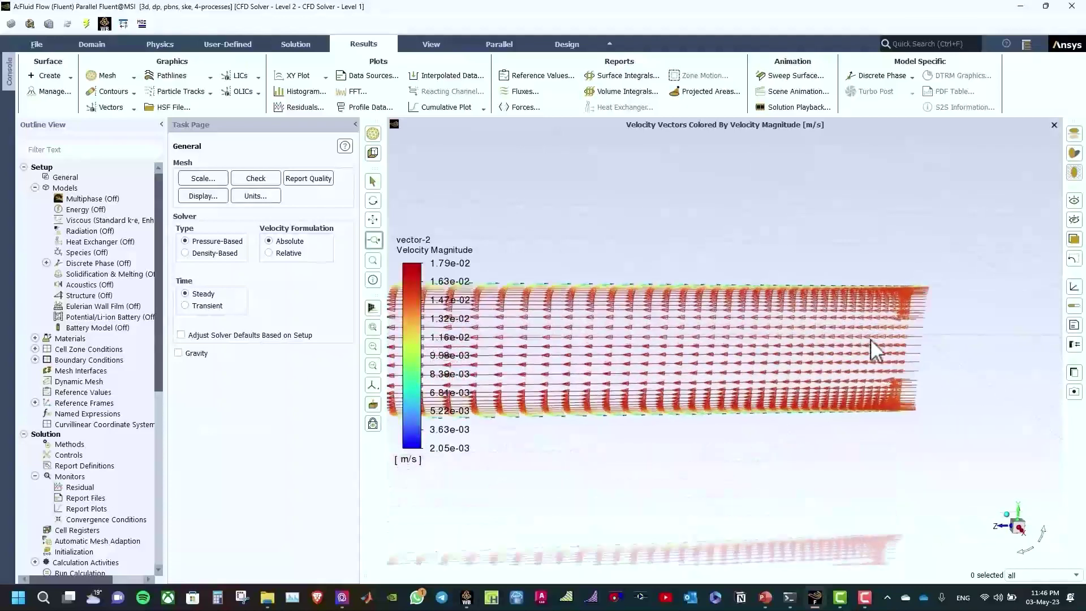
pyautogui.scroll(-5, 871, 338)
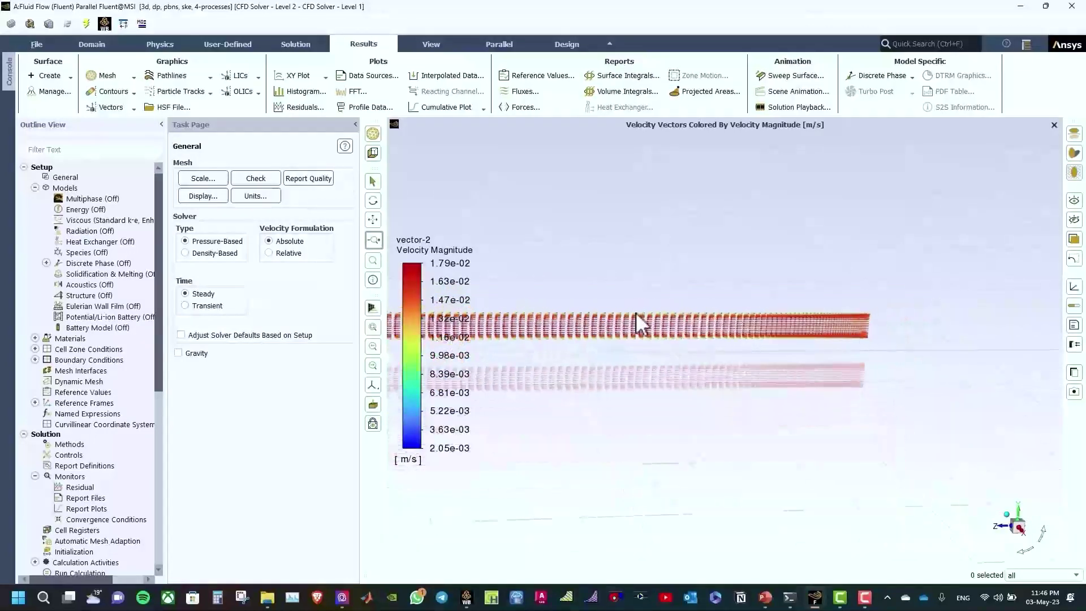
pyautogui.scroll(-4, 636, 312)
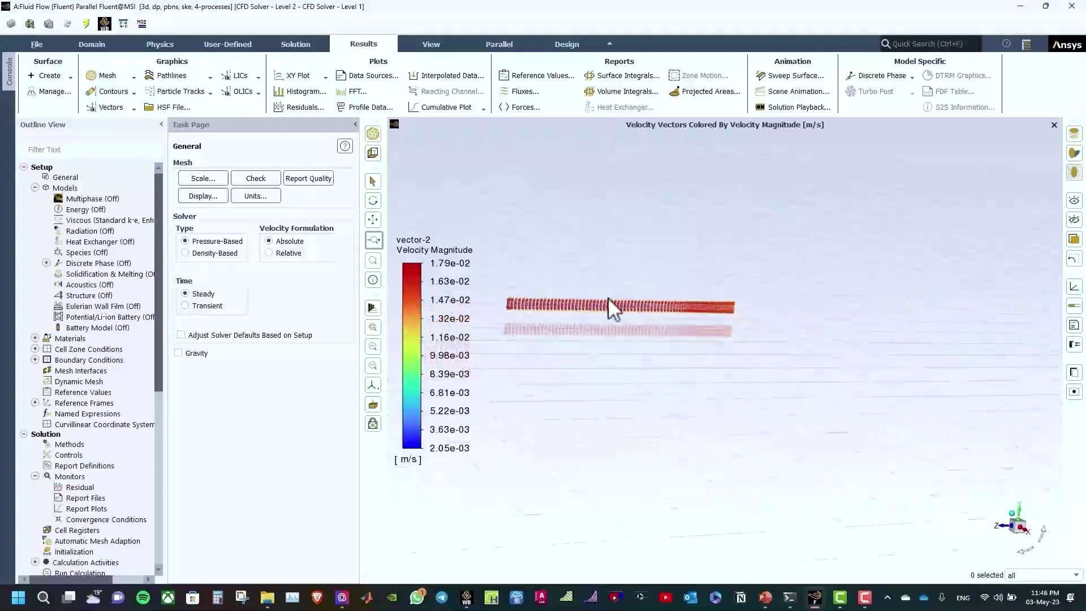
pyautogui.scroll(5, 607, 297)
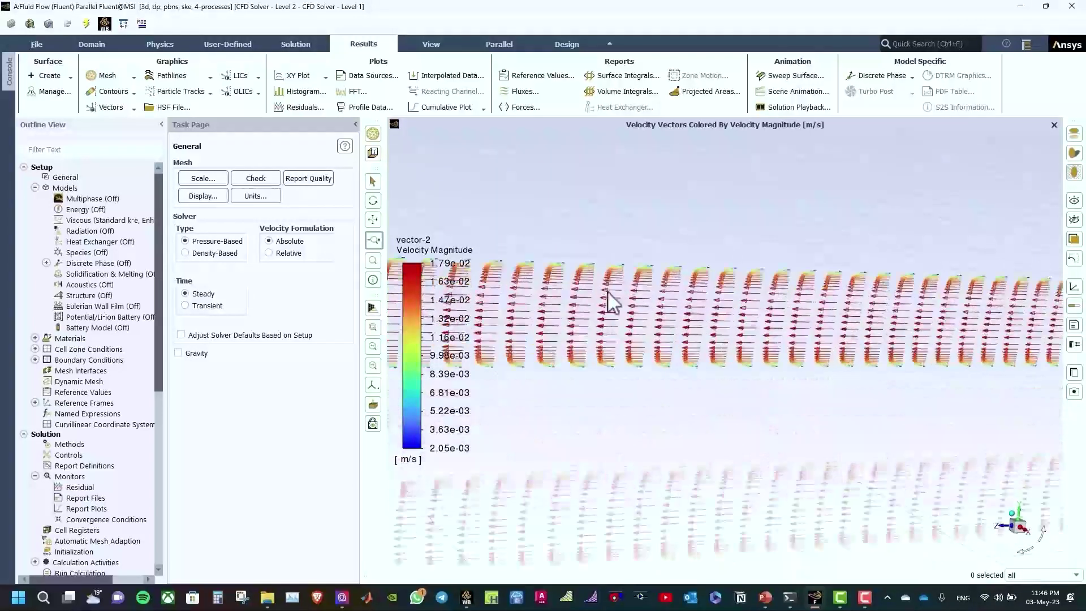
pyautogui.scroll(-2, 528, 346)
pyautogui.scroll(6, 561, 347)
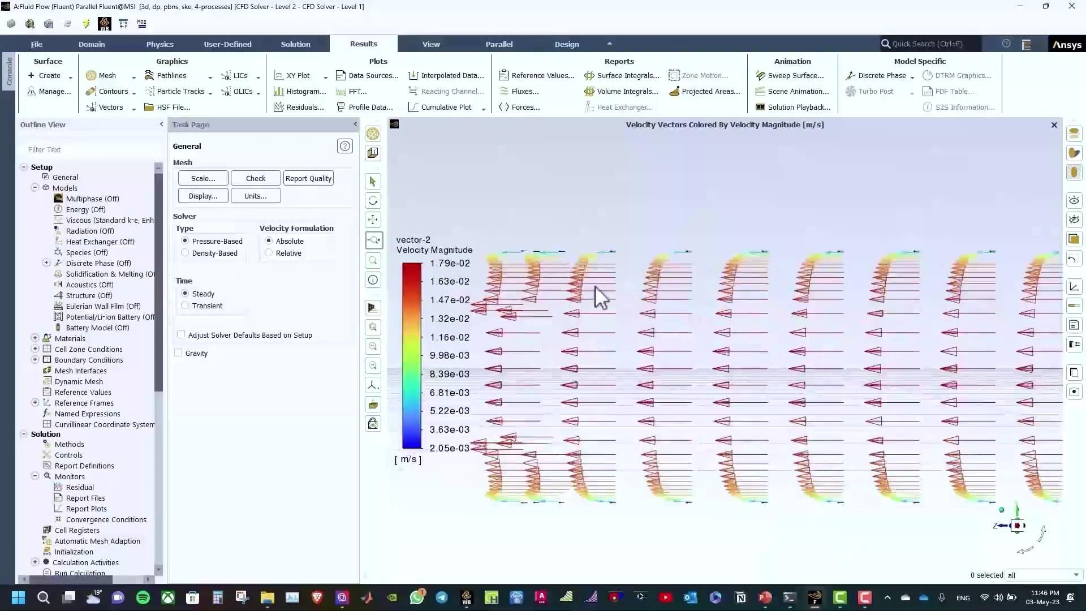
pyautogui.scroll(-1, 585, 365)
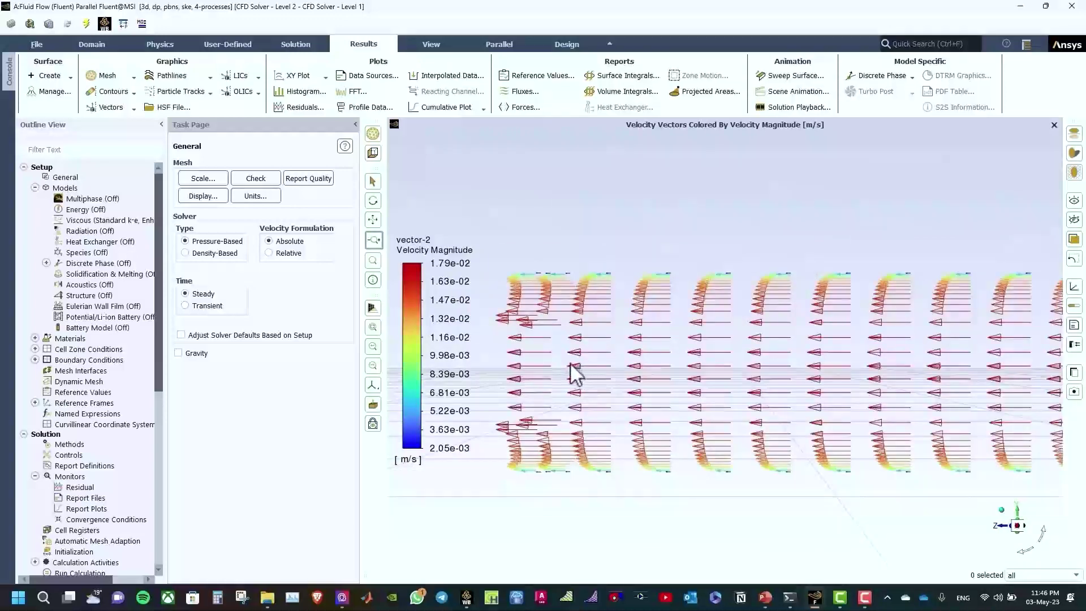
pyautogui.scroll(3, 612, 272)
pyautogui.scroll(-5, 633, 395)
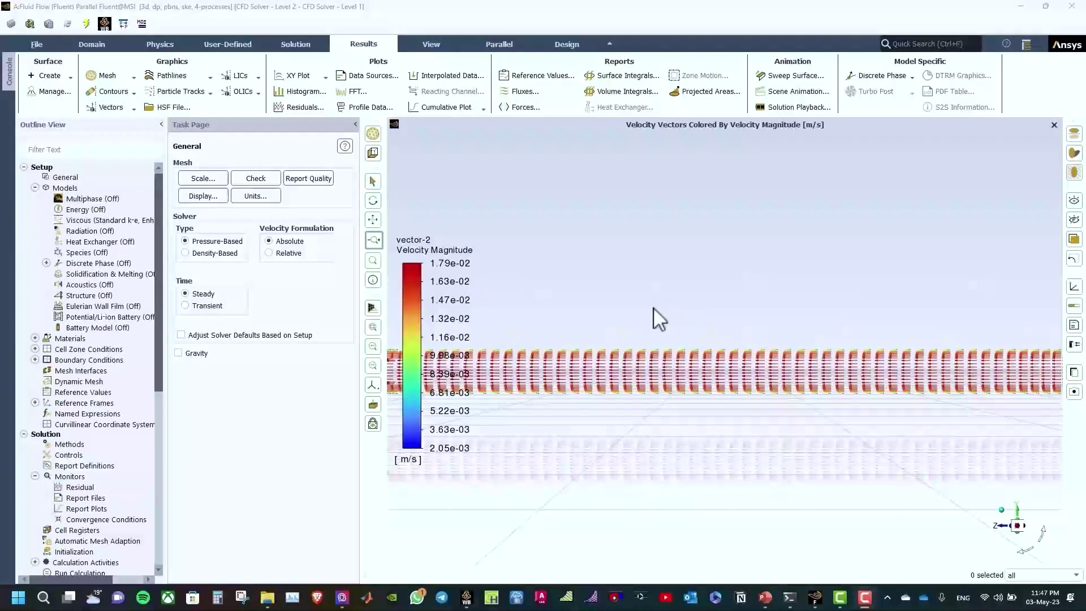
pyautogui.scroll(-3, 553, 357)
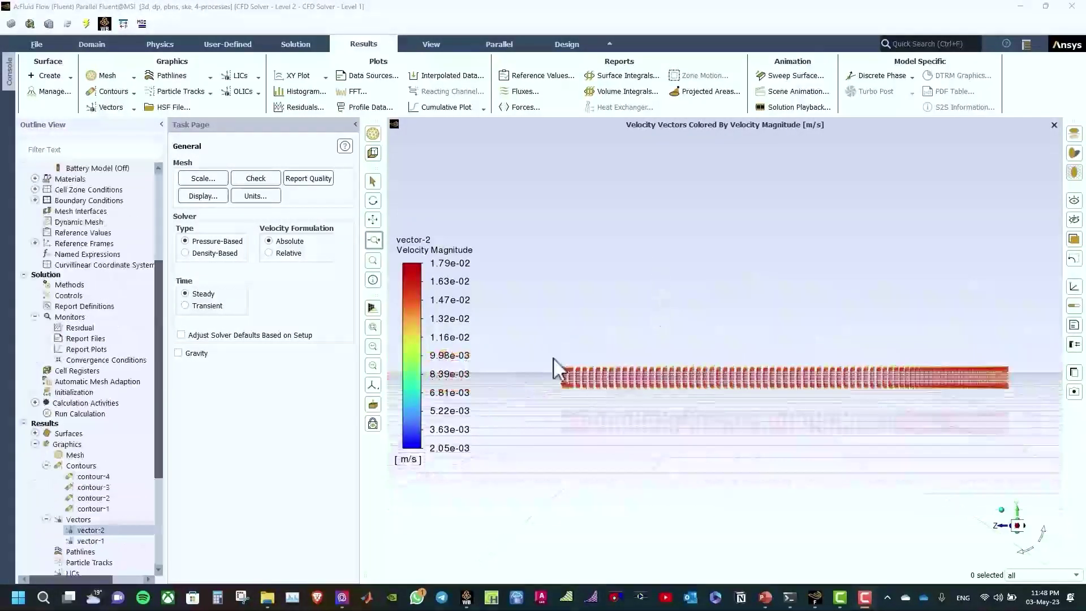